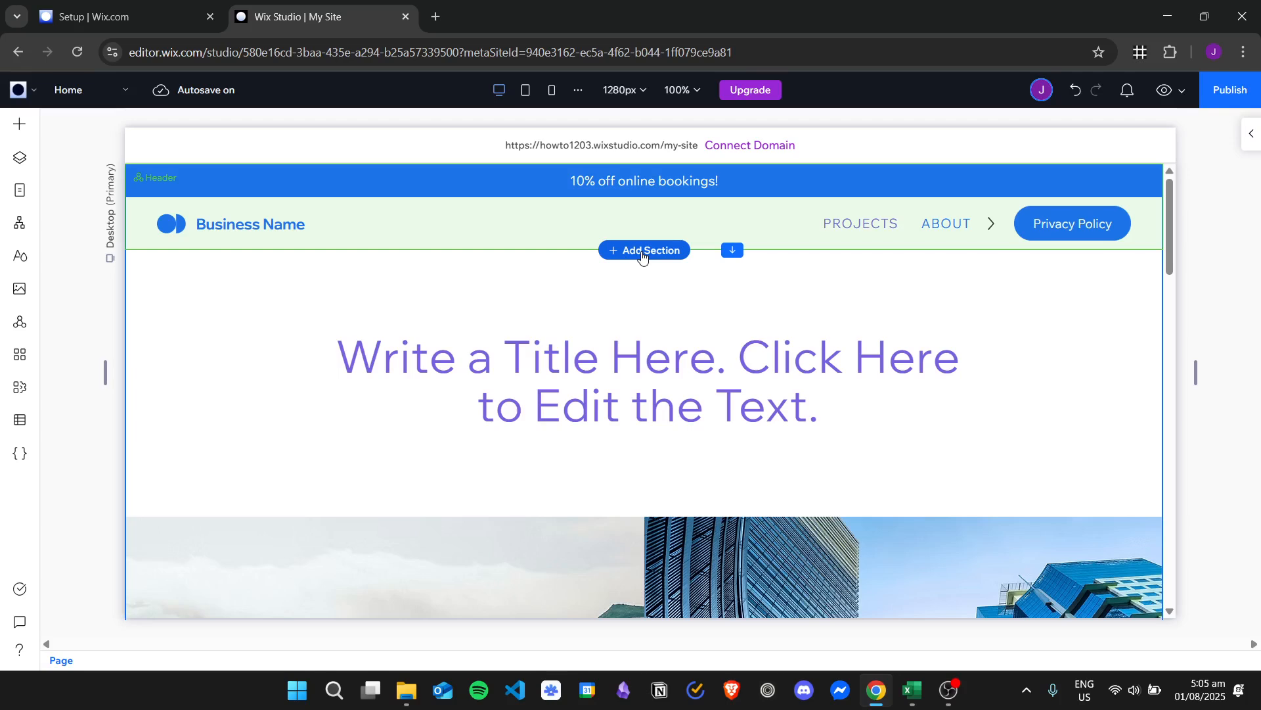
Step: Add a blank section directly below the header and place a gallery element in it
{"action": "left_click", "coordinate": [642, 254]}
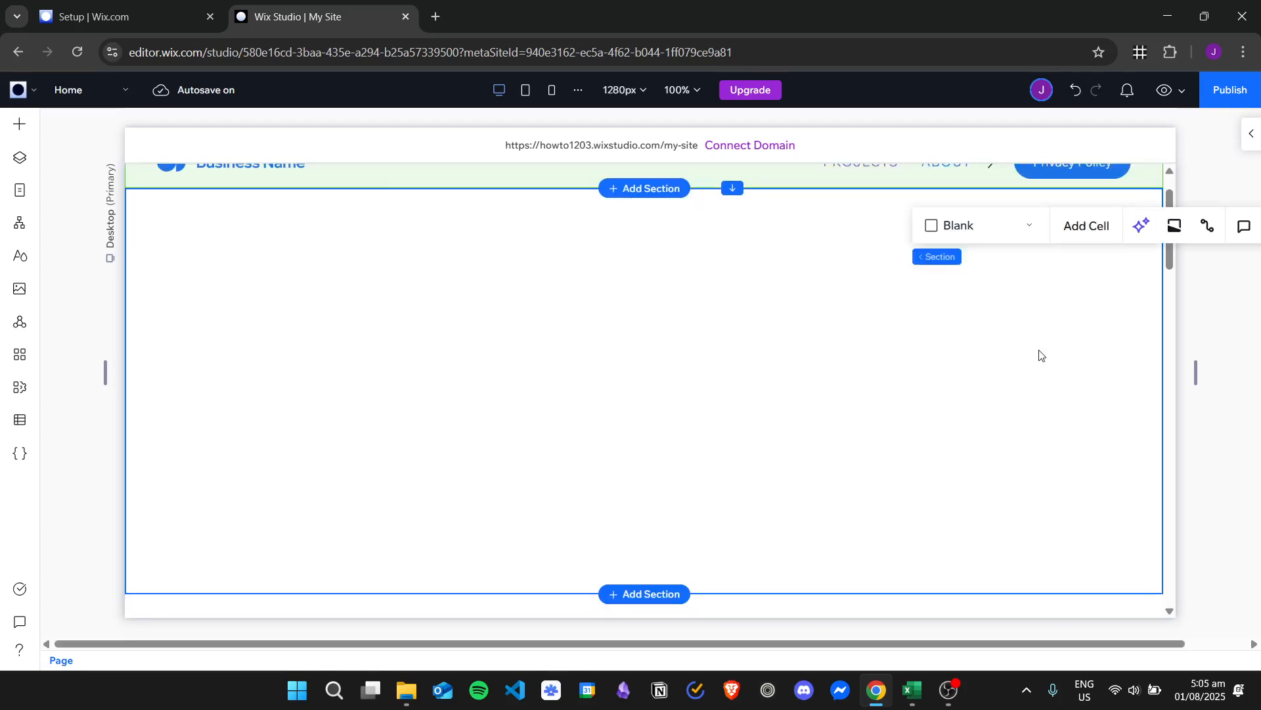
{"action": "left_click", "coordinate": [736, 418]}
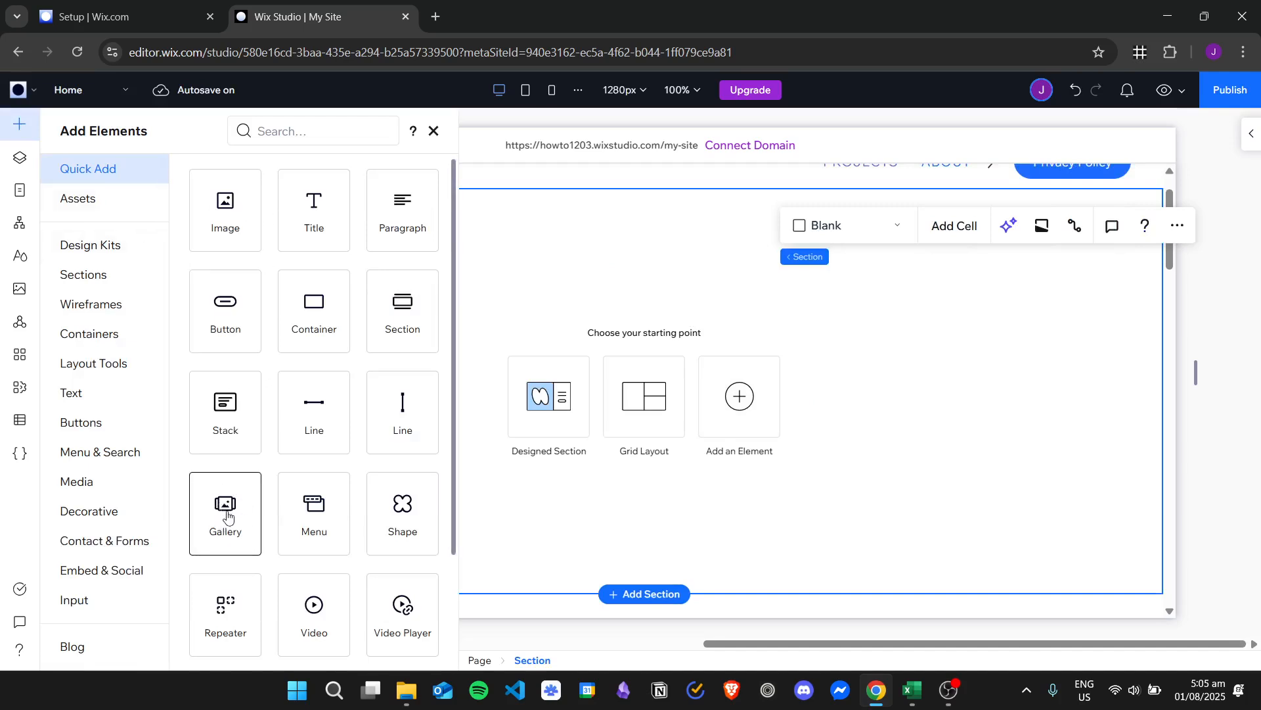
{"action": "left_click_drag", "start_coordinate": [238, 512], "coordinate": [976, 501]}
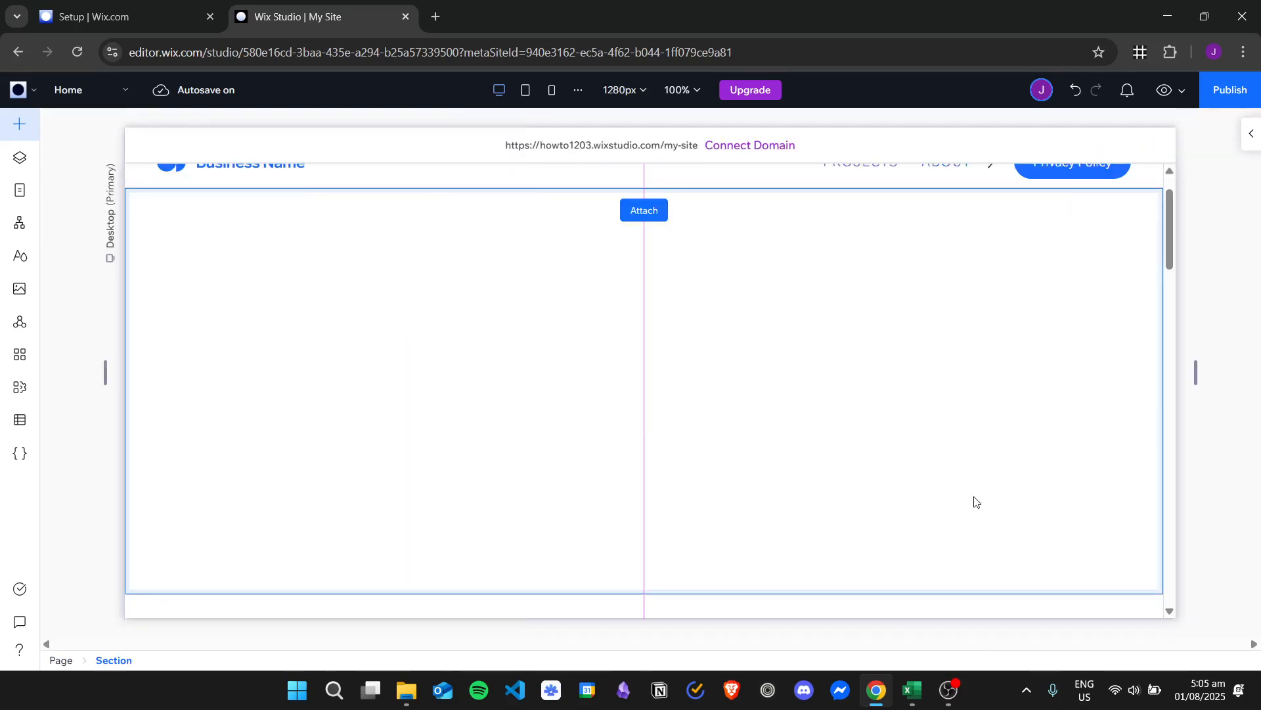
{"action": "left_click_drag", "start_coordinate": [917, 342], "coordinate": [918, 342]}
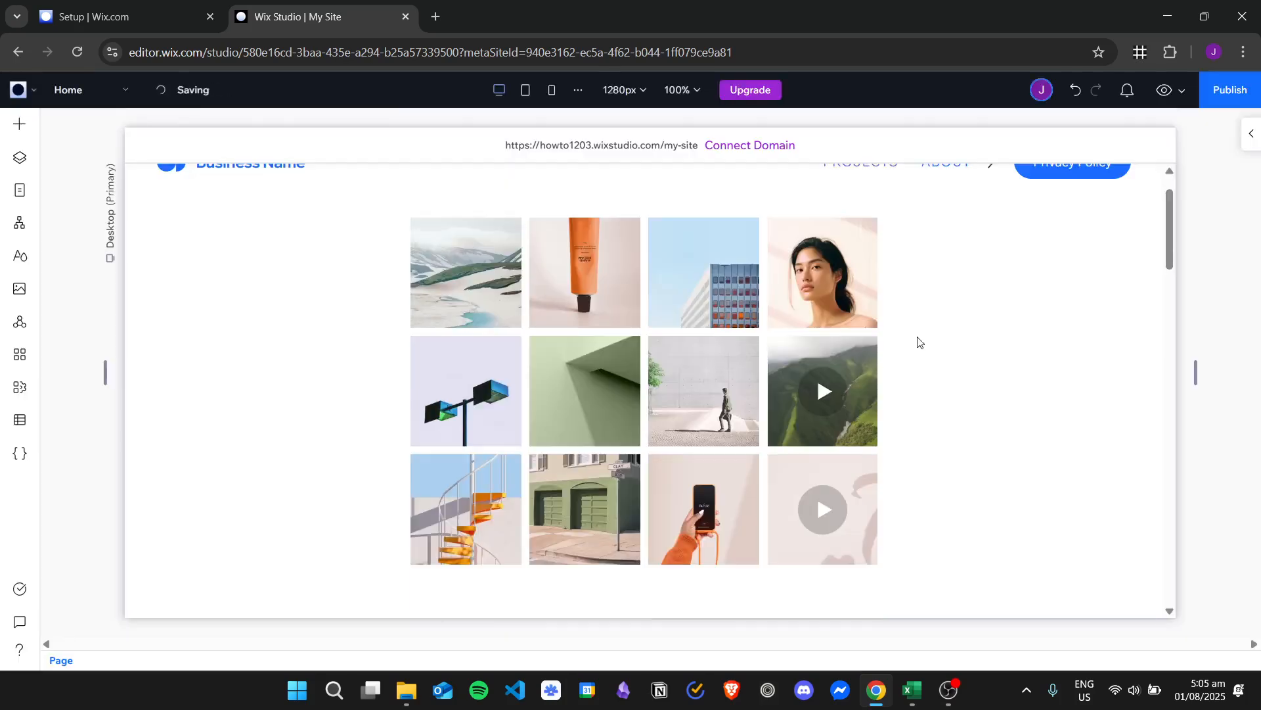
Step: Stretch the gallery to the full width of its section and check how it fills the page
{"action": "scroll", "coordinate": [925, 347], "scroll_direction": "up", "scroll_amount": 1}
{"action": "scroll", "coordinate": [936, 358], "scroll_direction": "down", "scroll_amount": 2}
{"action": "scroll", "coordinate": [938, 361], "scroll_direction": "up", "scroll_amount": 2}
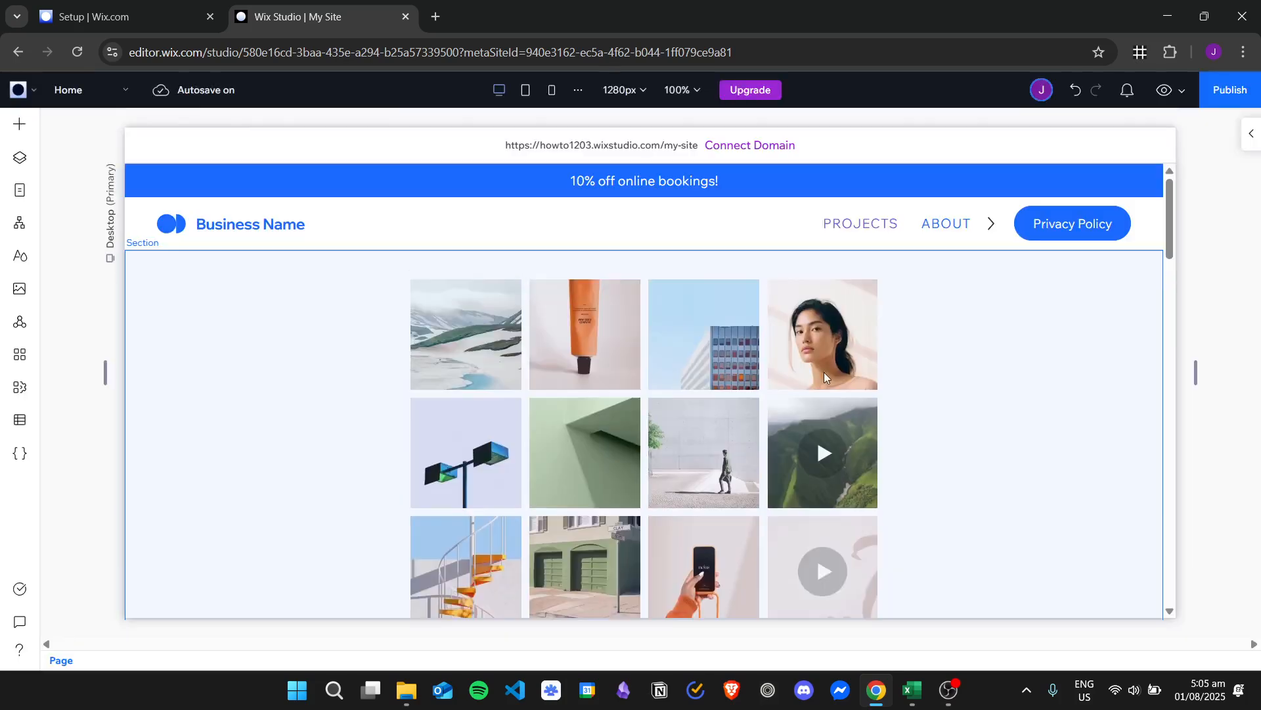
{"action": "left_click", "coordinate": [732, 345]}
{"action": "scroll", "coordinate": [603, 335], "scroll_direction": "down", "scroll_amount": 1}
{"action": "left_click", "coordinate": [664, 348]}
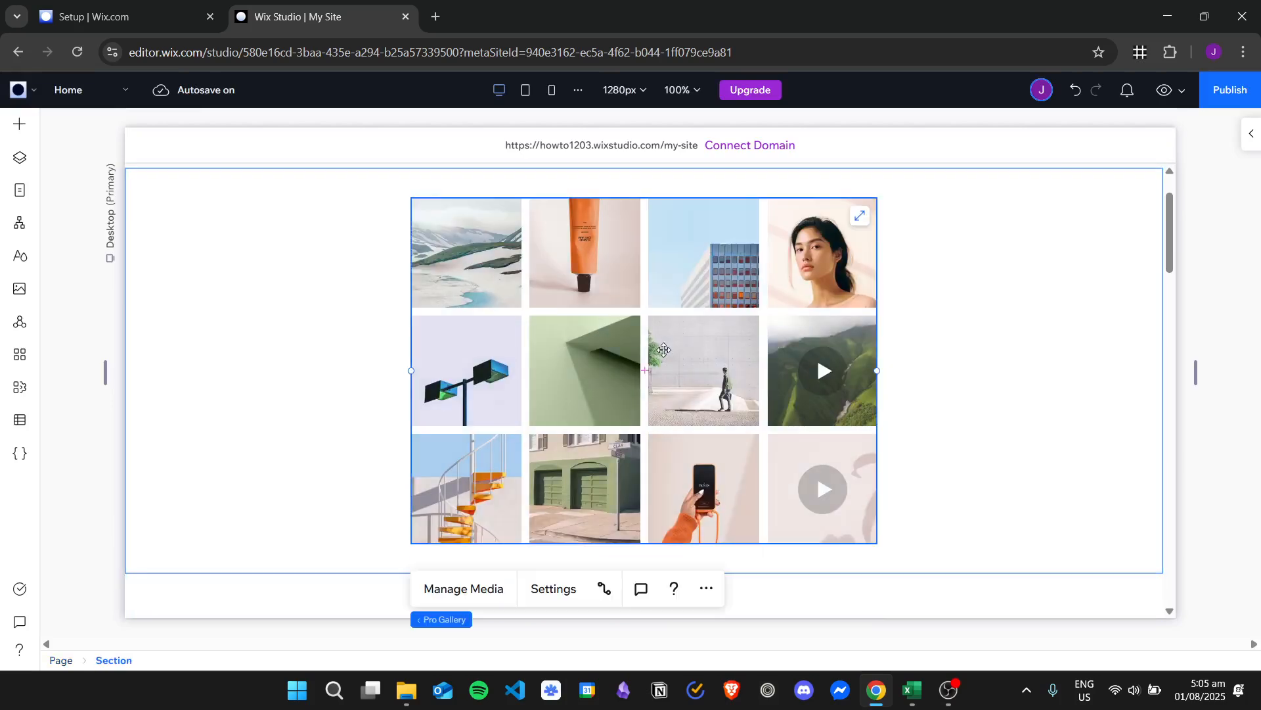
{"action": "left_click", "coordinate": [862, 219]}
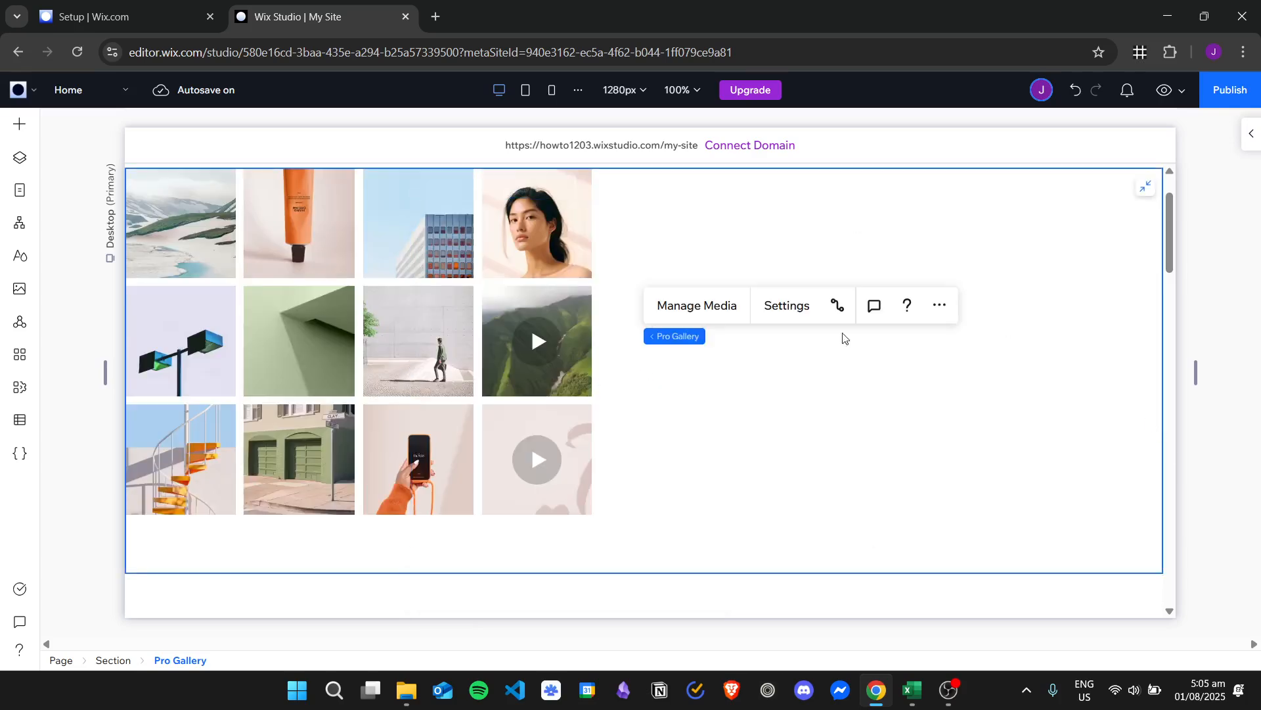
{"action": "scroll", "coordinate": [954, 388], "scroll_direction": "down", "scroll_amount": 6}
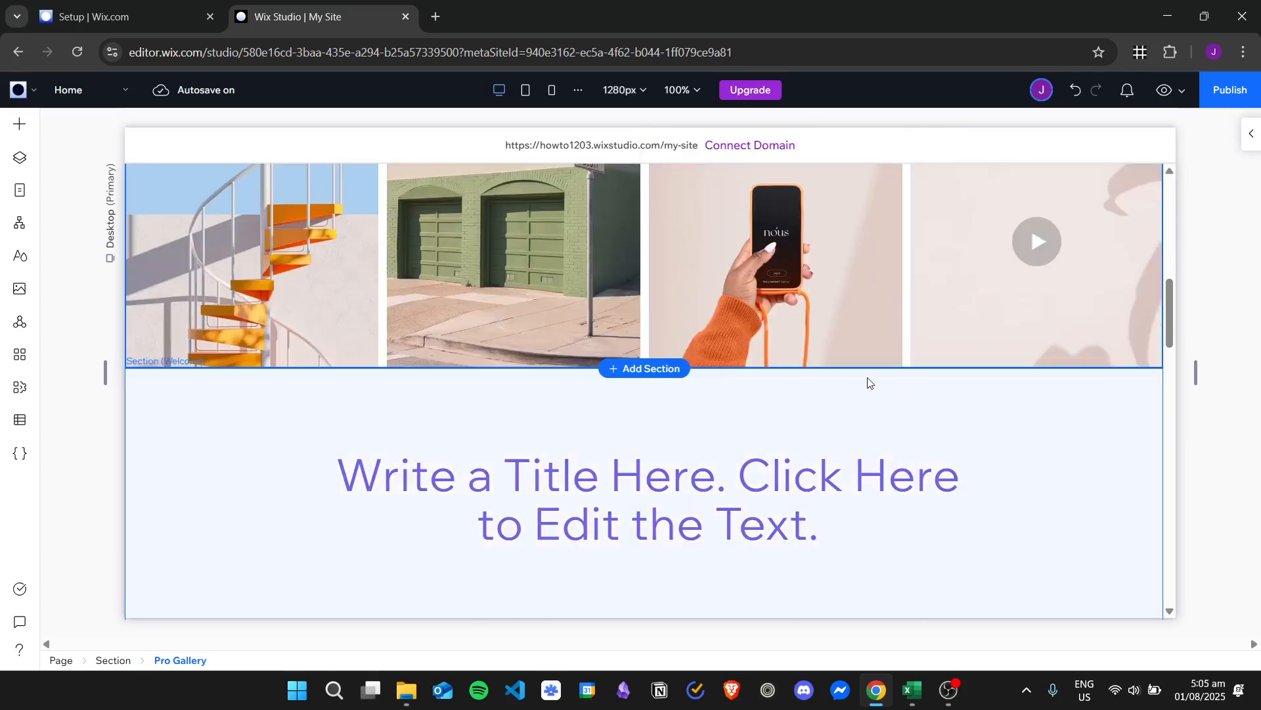
{"action": "scroll", "coordinate": [867, 380], "scroll_direction": "up", "scroll_amount": 7}
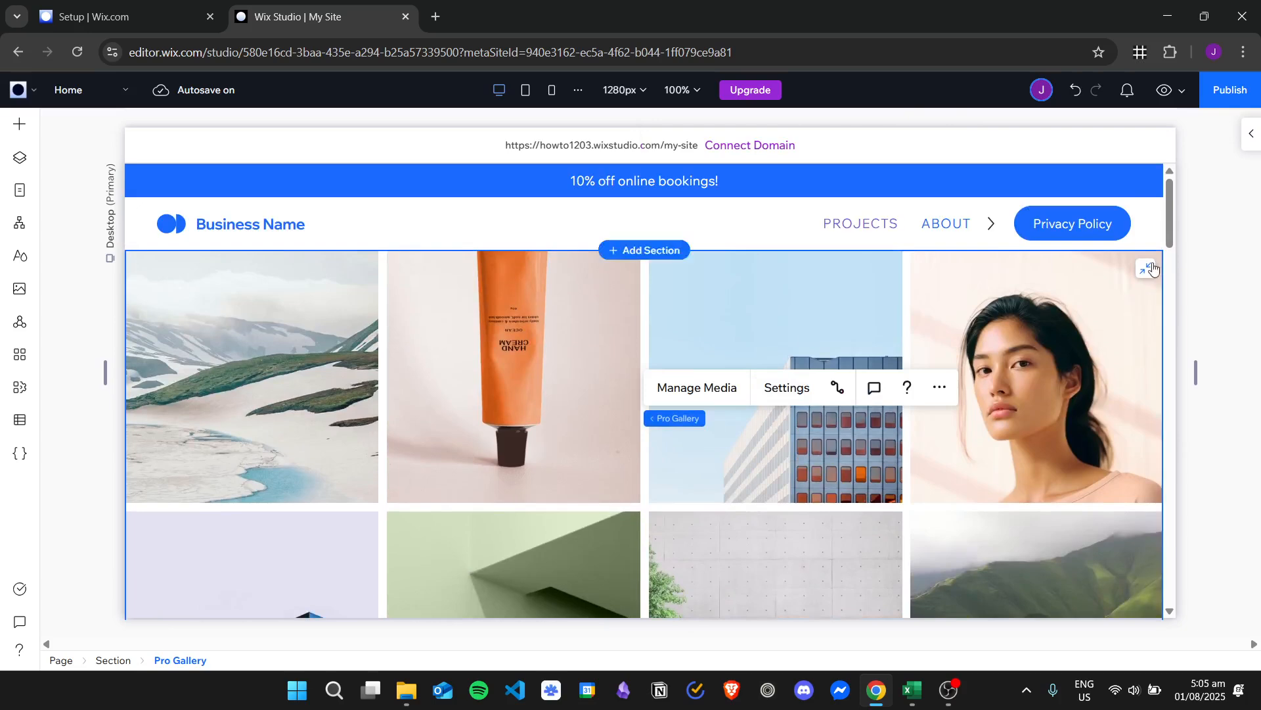
Step: Turn off the gallery's full-width stretch and check its fit against the section below
{"action": "left_click", "coordinate": [1145, 268]}
{"action": "scroll", "coordinate": [1025, 376], "scroll_direction": "down", "scroll_amount": 4}
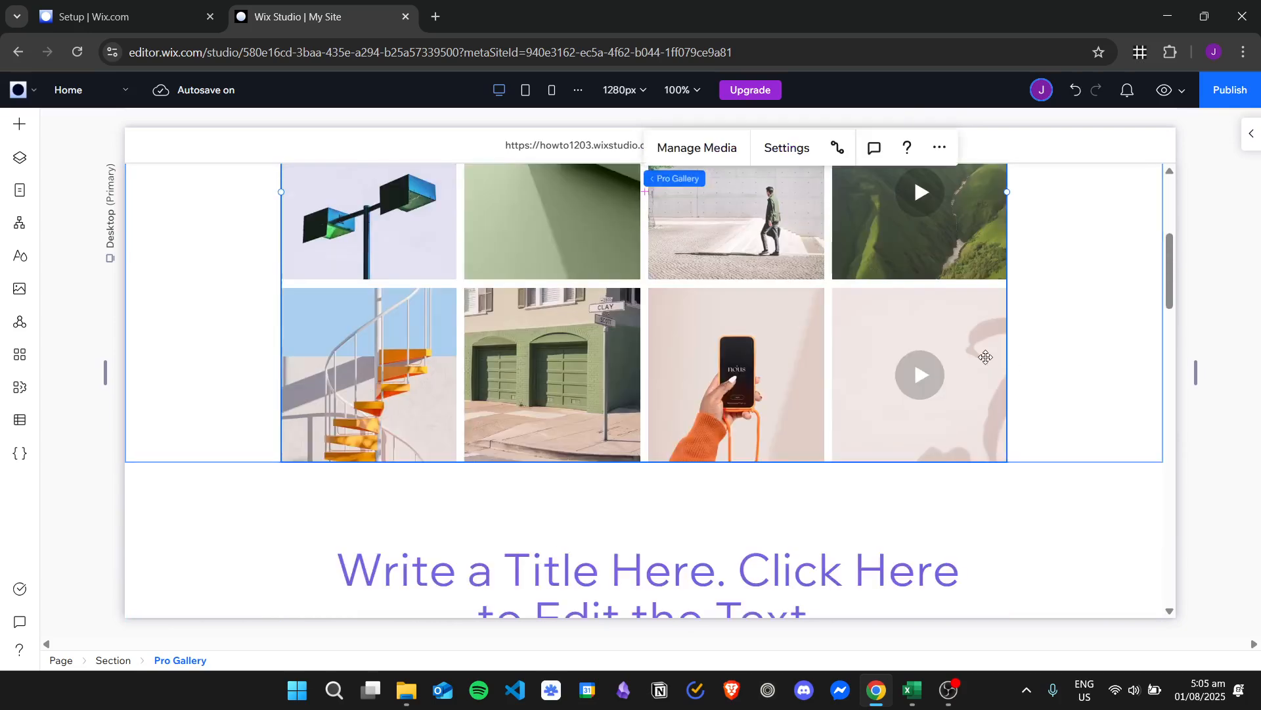
{"action": "scroll", "coordinate": [979, 353], "scroll_direction": "up", "scroll_amount": 3}
{"action": "scroll", "coordinate": [579, 220], "scroll_direction": "up", "scroll_amount": 2}
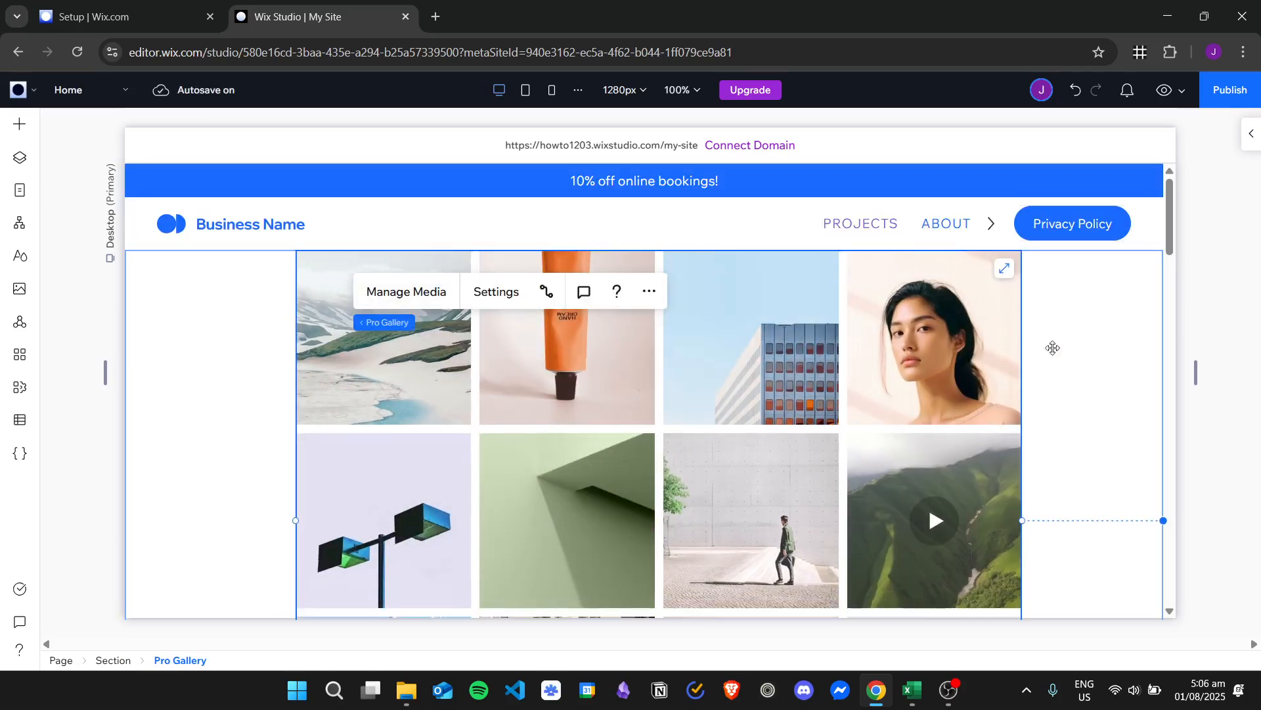
{"action": "scroll", "coordinate": [1004, 410], "scroll_direction": "down", "scroll_amount": 2}
{"action": "scroll", "coordinate": [1018, 398], "scroll_direction": "down", "scroll_amount": 4}
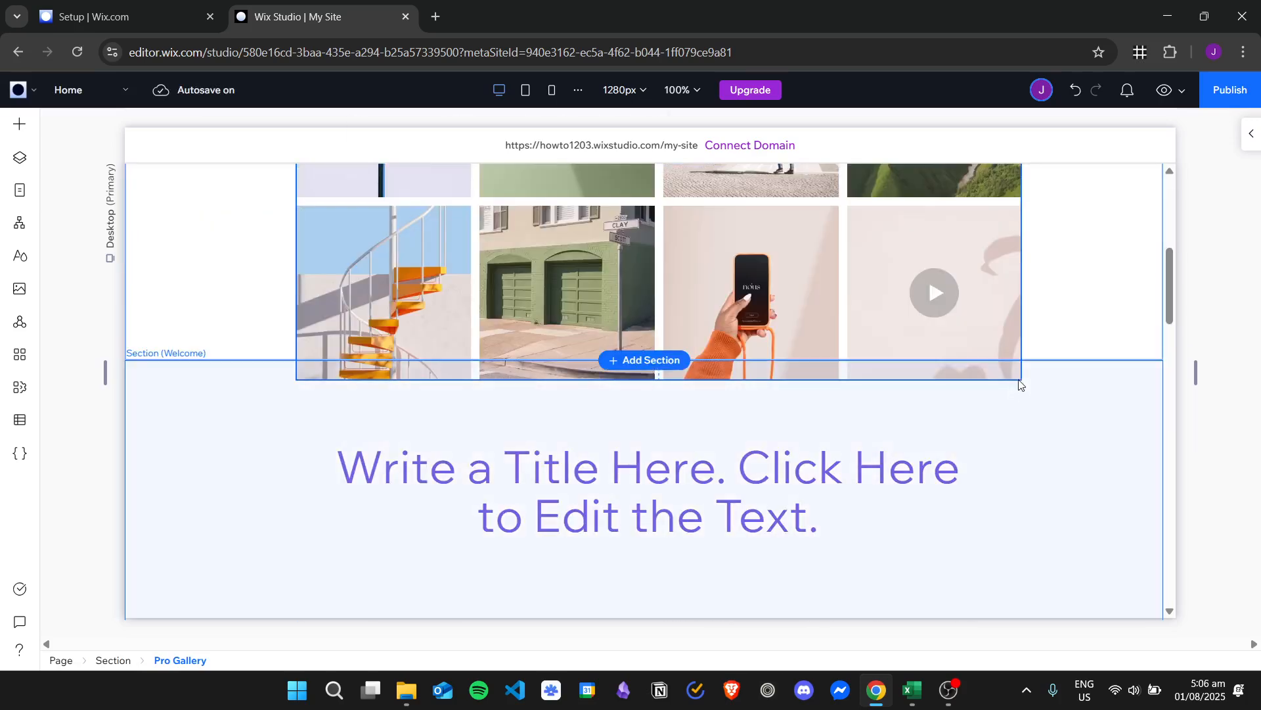
{"action": "scroll", "coordinate": [1018, 388], "scroll_direction": "up", "scroll_amount": 4}
{"action": "scroll", "coordinate": [575, 336], "scroll_direction": "up", "scroll_amount": 1}
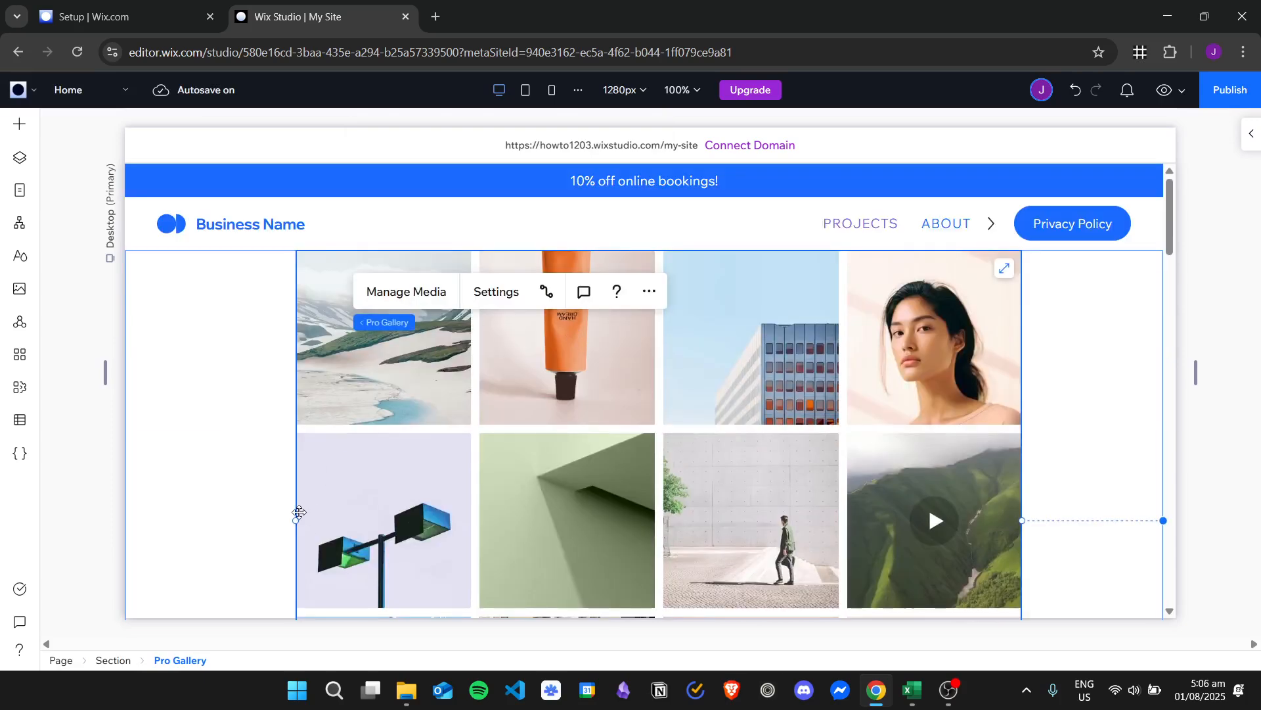
Step: Narrow the gallery freehand to about 694 px and move it to the middle of the section, near the upper edge
{"action": "left_click", "coordinate": [523, 415]}
{"action": "left_click_drag", "start_coordinate": [392, 301], "coordinate": [408, 339]}
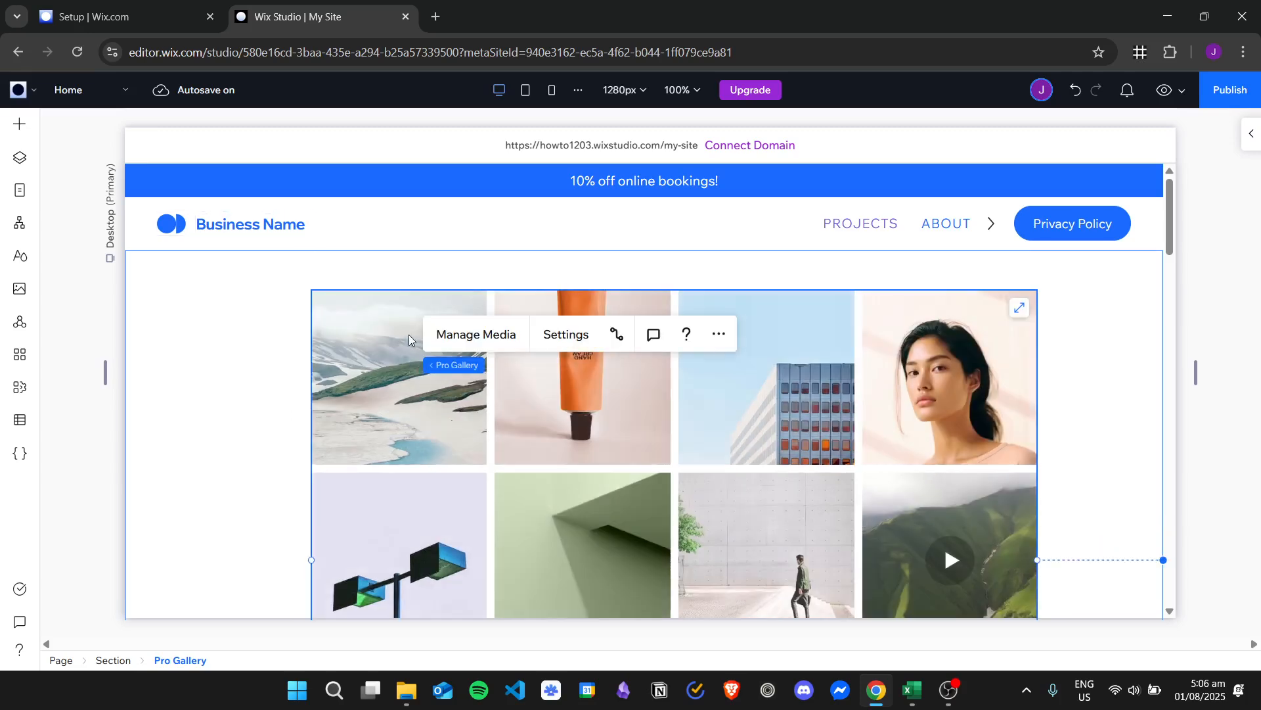
{"action": "left_click_drag", "start_coordinate": [311, 521], "coordinate": [468, 499]}
{"action": "scroll", "coordinate": [883, 352], "scroll_direction": "down", "scroll_amount": 1}
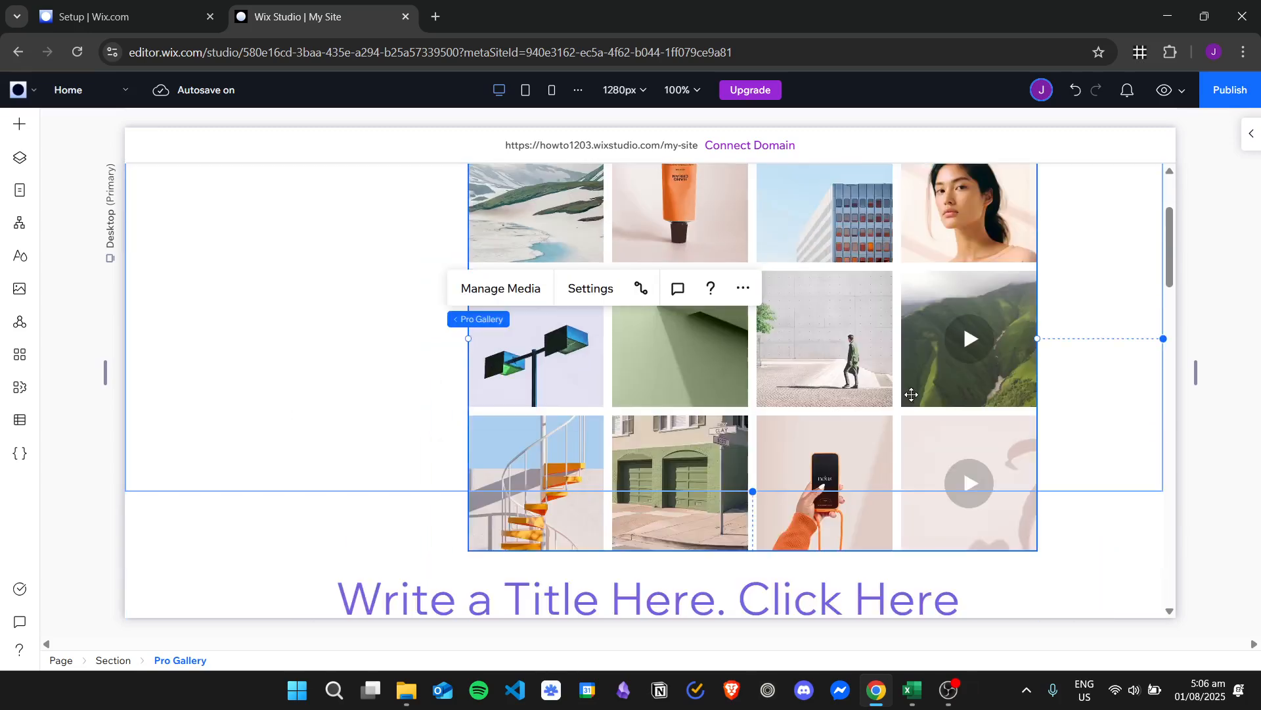
{"action": "scroll", "coordinate": [912, 354], "scroll_direction": "up", "scroll_amount": 1}
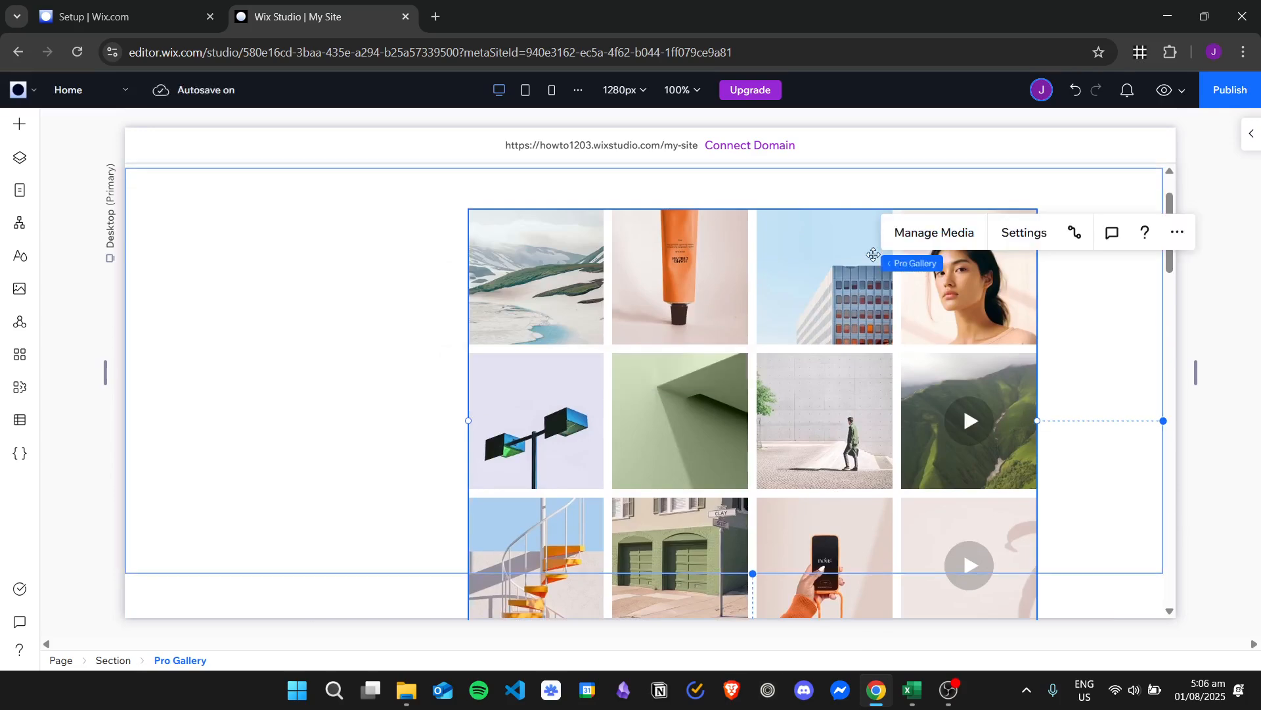
{"action": "left_click_drag", "start_coordinate": [1001, 236], "coordinate": [936, 180]}
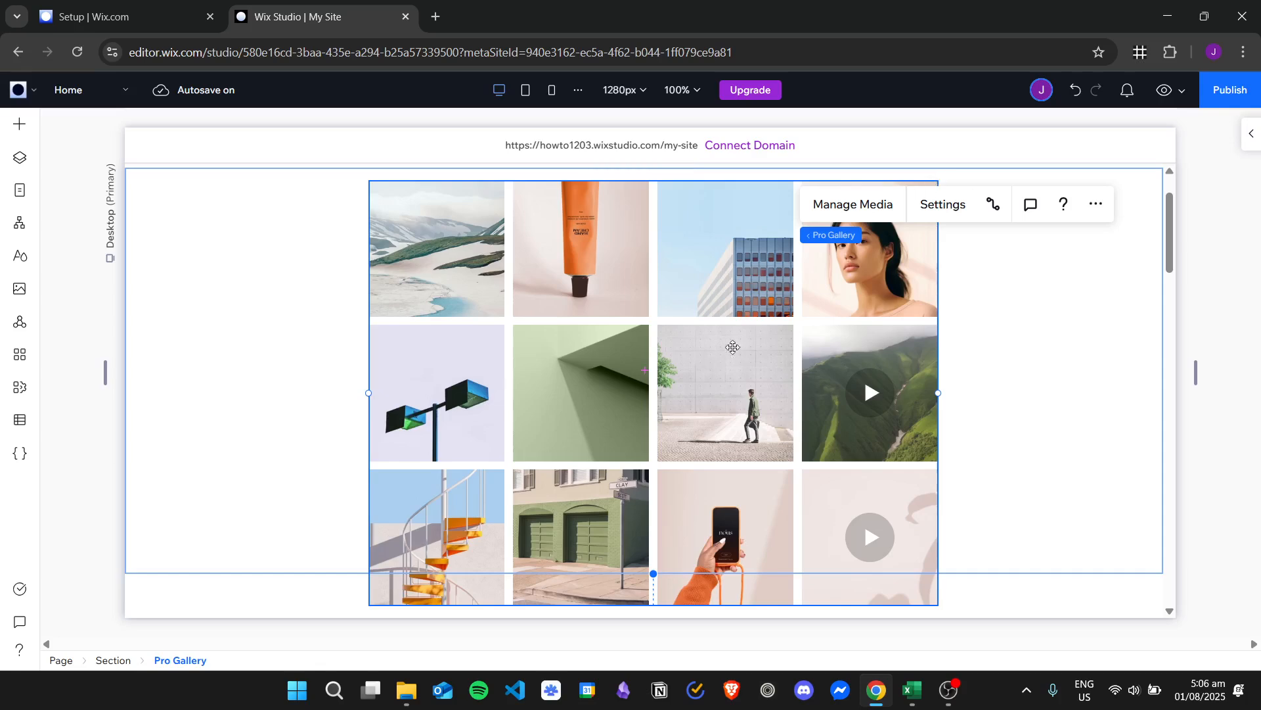
{"action": "scroll", "coordinate": [777, 348], "scroll_direction": "up", "scroll_amount": 1}
{"action": "scroll", "coordinate": [703, 351], "scroll_direction": "down", "scroll_amount": 1}
Step: Set the gallery's width to 500 px in its size properties
{"action": "left_click", "coordinate": [1247, 135]}
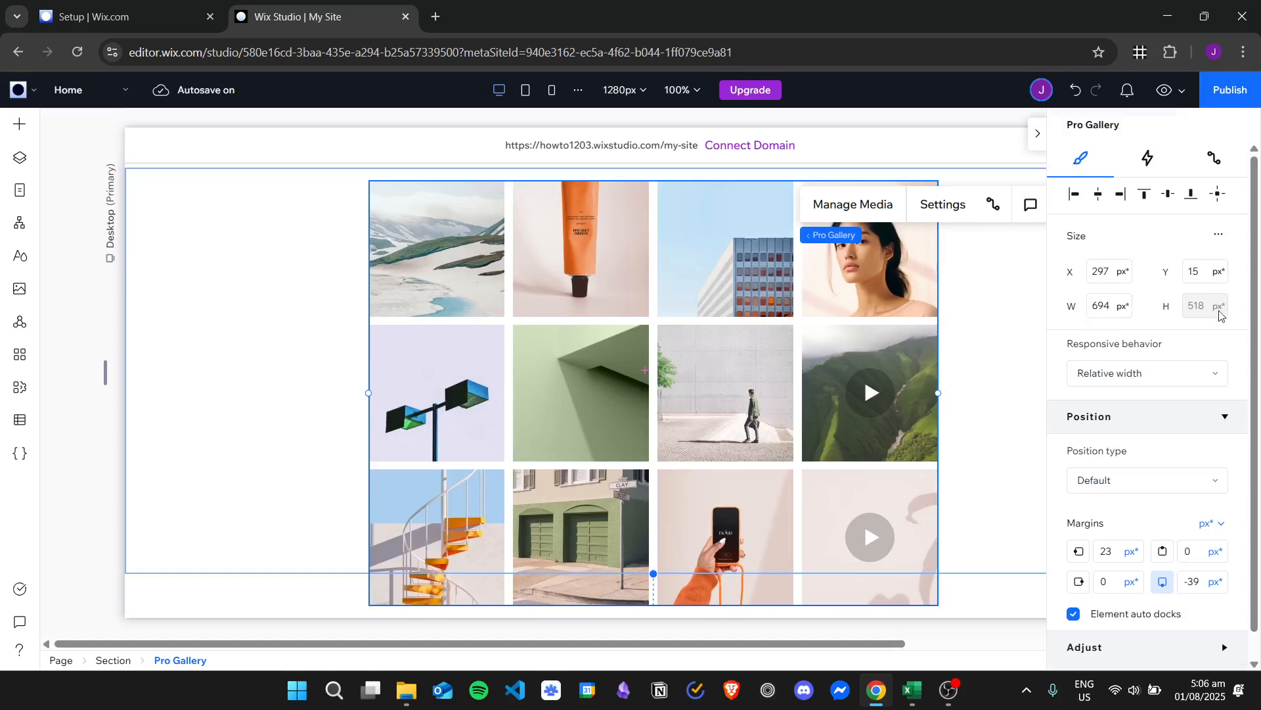
{"action": "left_click", "coordinate": [1101, 301]}
{"action": "key", "text": "Return"}
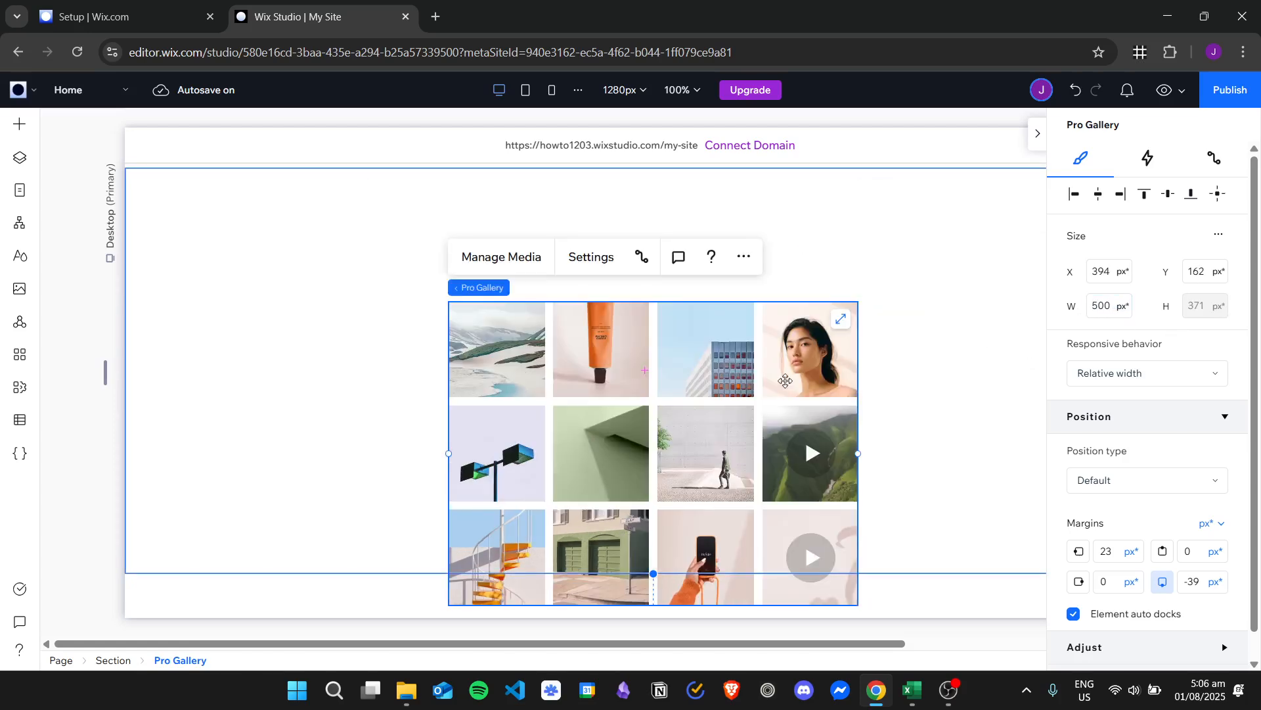
Step: Move the gallery up so it sits near the centre of its section, and hide its properties
{"action": "left_click_drag", "start_coordinate": [715, 402], "coordinate": [707, 331]}
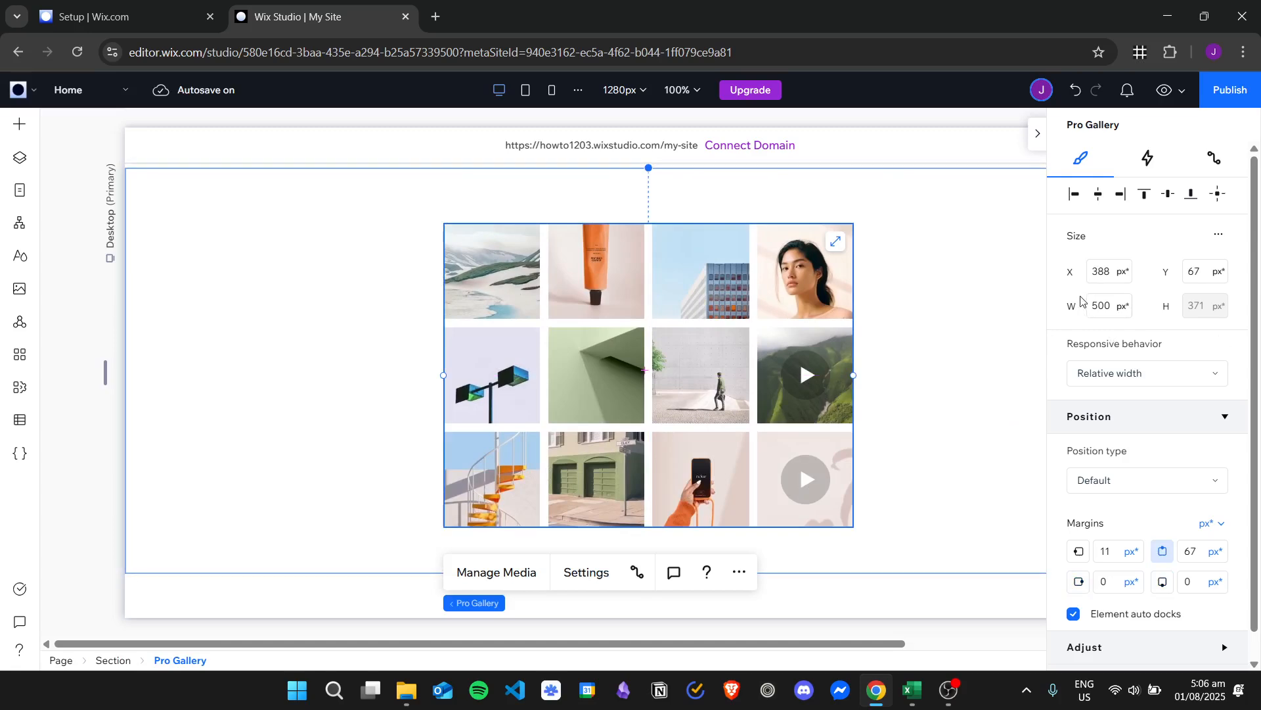
{"action": "left_click", "coordinate": [1038, 133]}
{"action": "mouse_move", "coordinate": [655, 347]}
{"action": "left_mouse_down"}
{"action": "mouse_move", "coordinate": [661, 336]}
{"action": "mouse_move", "coordinate": [650, 342]}
{"action": "left_mouse_up"}
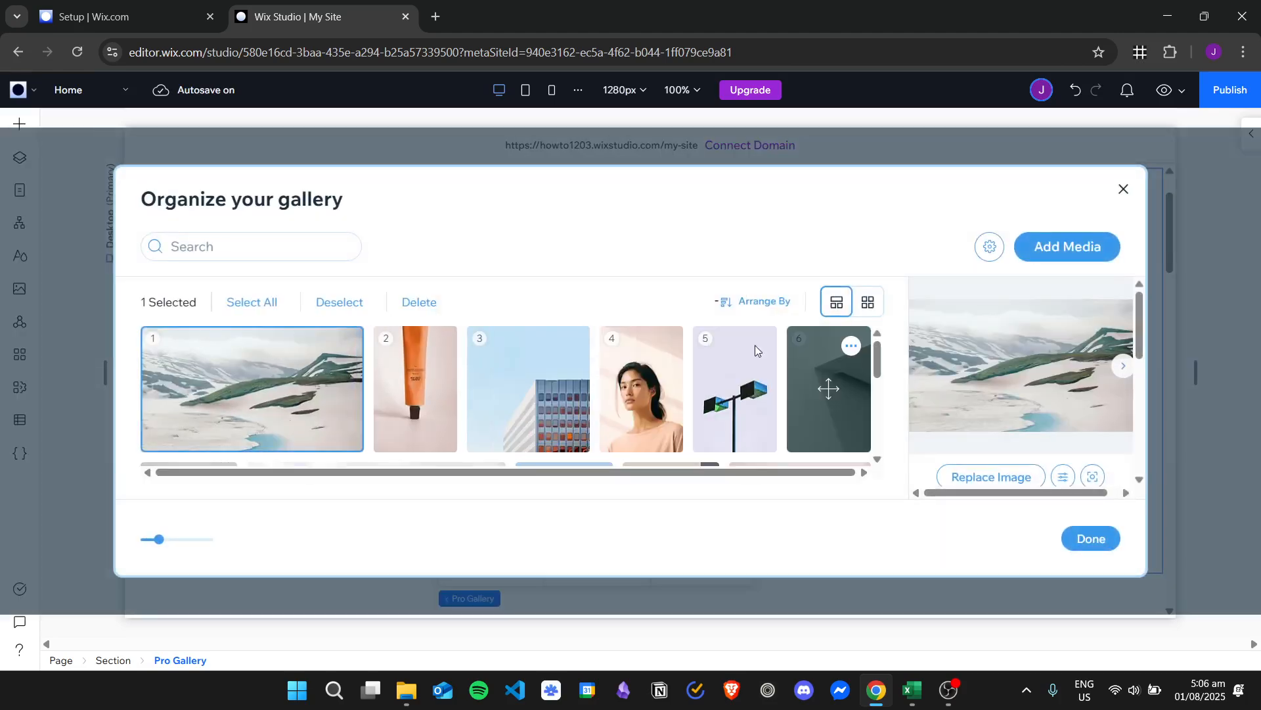
Step: Look through the gallery's media and remove the last item, the 10-second video numbered 12
{"action": "scroll", "coordinate": [684, 381], "scroll_direction": "down", "scroll_amount": 2}
{"action": "scroll", "coordinate": [712, 386], "scroll_direction": "down", "scroll_amount": 2}
{"action": "scroll", "coordinate": [719, 381], "scroll_direction": "up", "scroll_amount": 4}
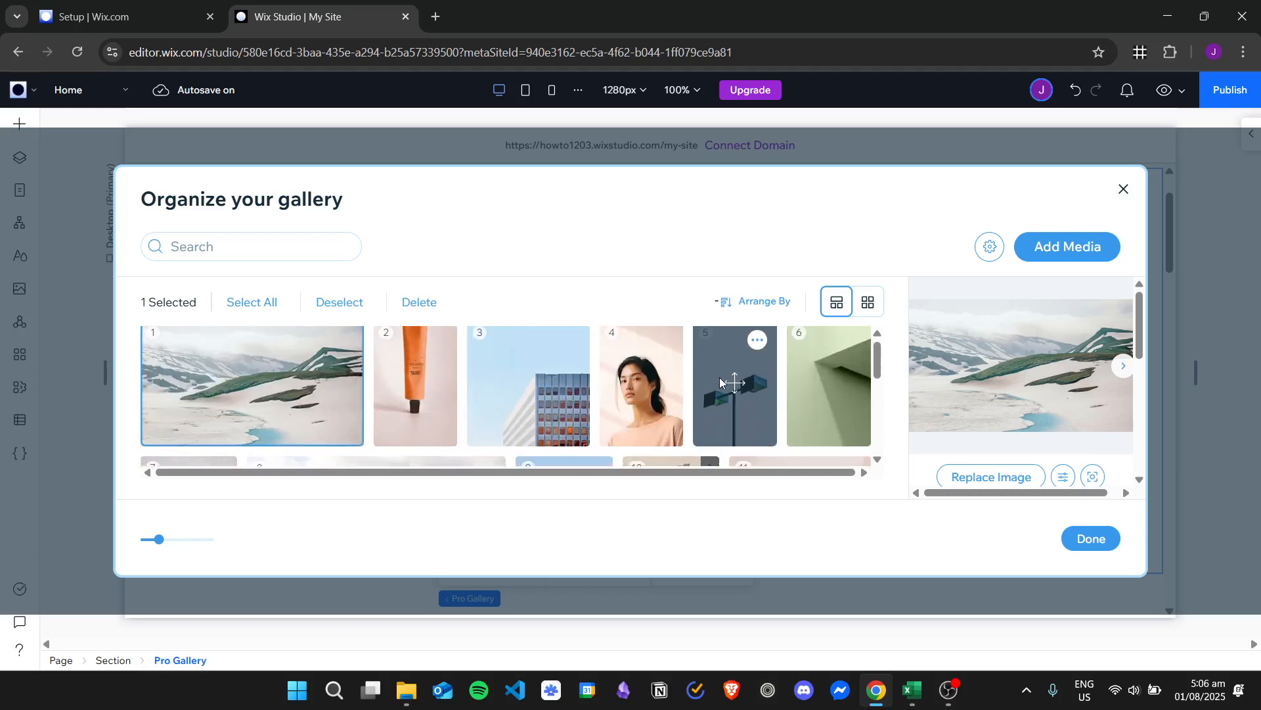
{"action": "scroll", "coordinate": [721, 383], "scroll_direction": "down", "scroll_amount": 4}
{"action": "scroll", "coordinate": [278, 365], "scroll_direction": "up", "scroll_amount": 2}
{"action": "scroll", "coordinate": [460, 381], "scroll_direction": "down", "scroll_amount": 2}
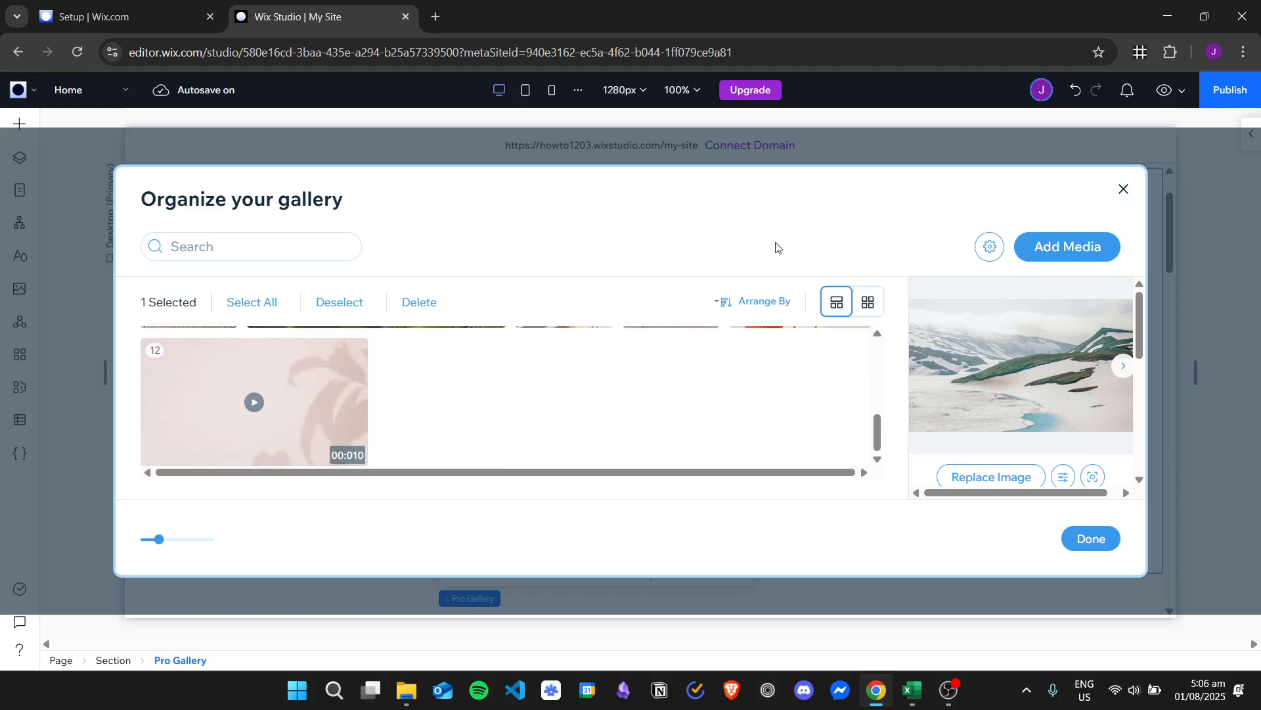
{"action": "left_click", "coordinate": [349, 357]}
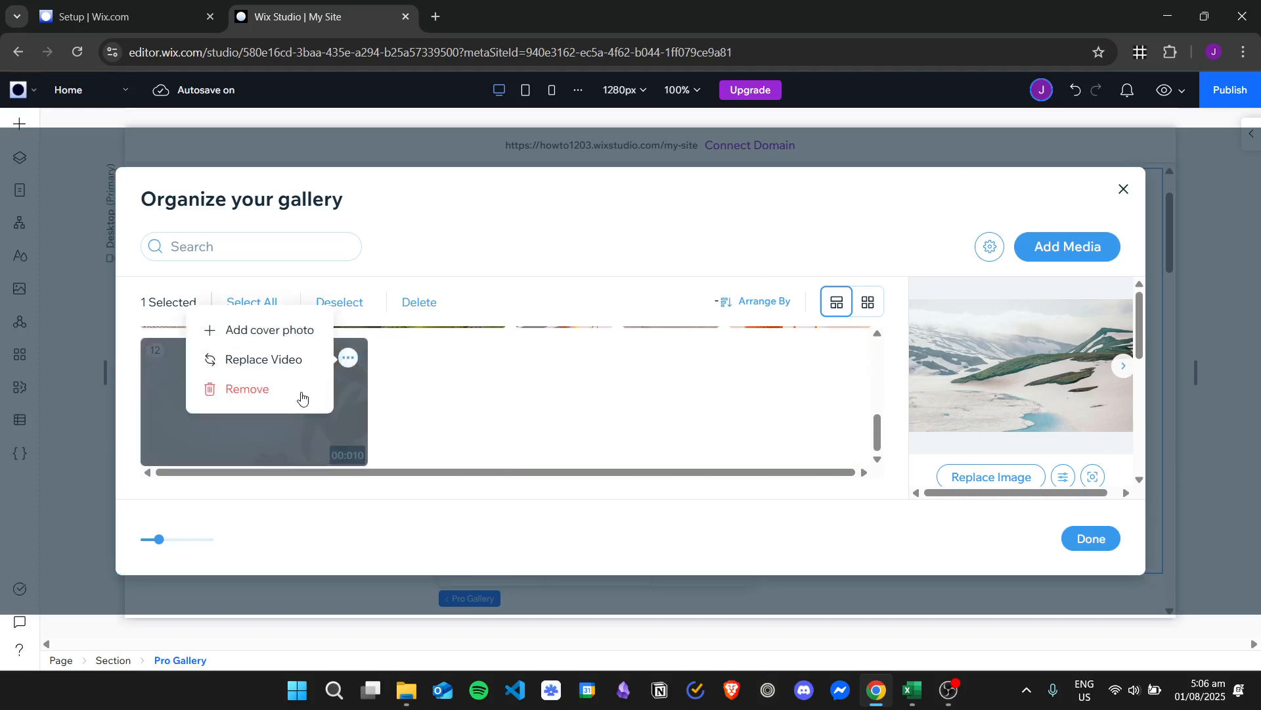
{"action": "left_click", "coordinate": [247, 389]}
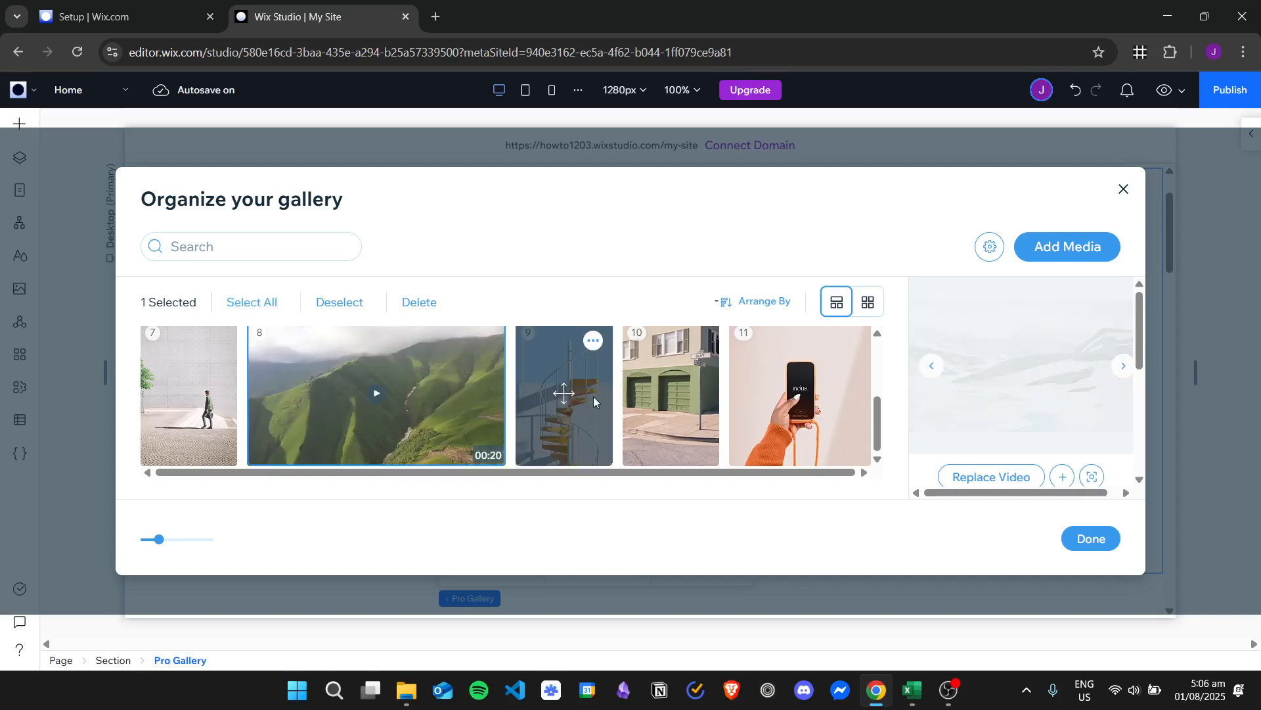
Step: Delete media items 5 to 11 from the gallery, keeping only the first four images
{"action": "left_click", "coordinate": [557, 388]}
{"action": "left_click", "coordinate": [673, 397]}
{"action": "left_click", "coordinate": [809, 405]}
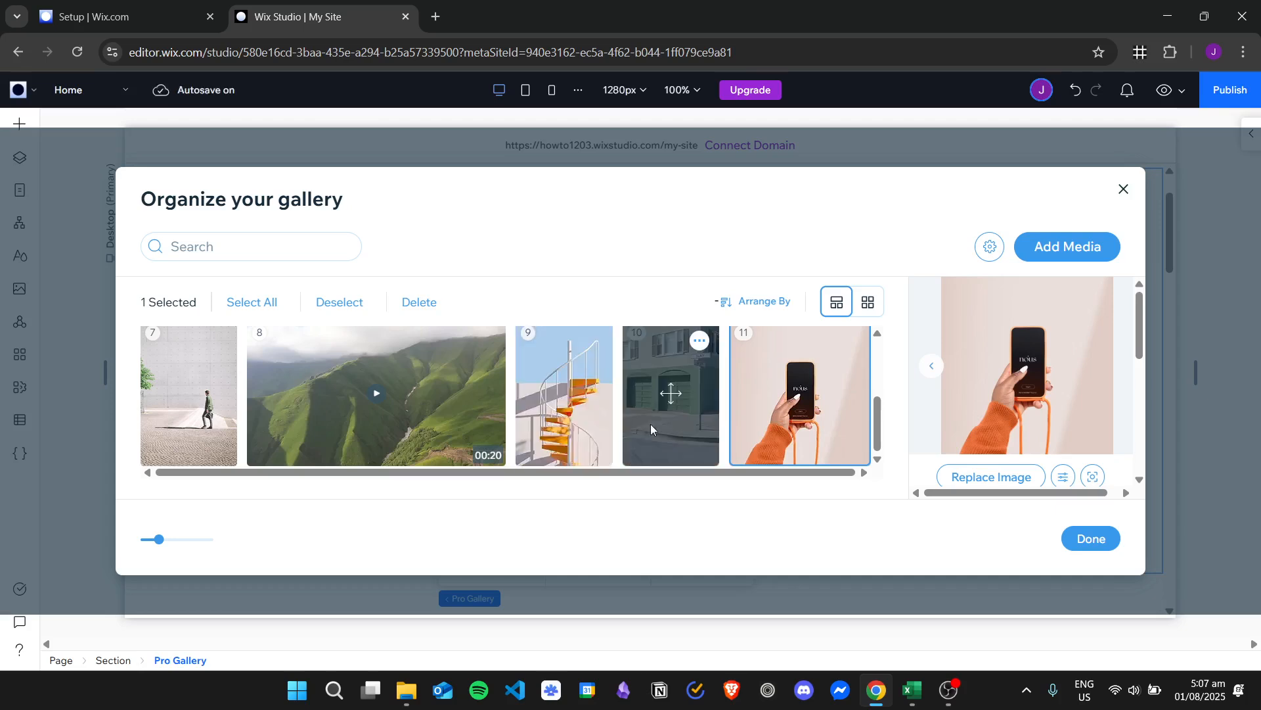
{"action": "left_click", "coordinate": [677, 417], "text": "ctrl"}
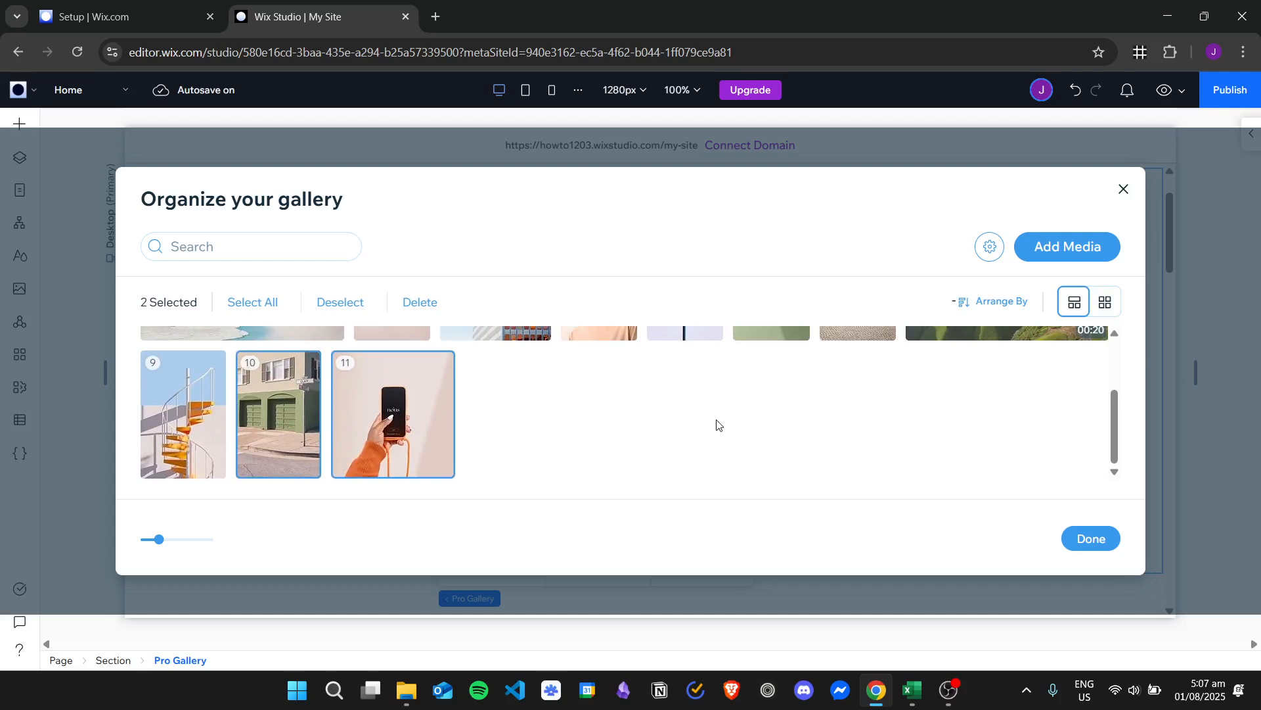
{"action": "scroll", "coordinate": [705, 422], "scroll_direction": "up", "scroll_amount": 1}
{"action": "scroll", "coordinate": [703, 421], "scroll_direction": "down", "scroll_amount": 1}
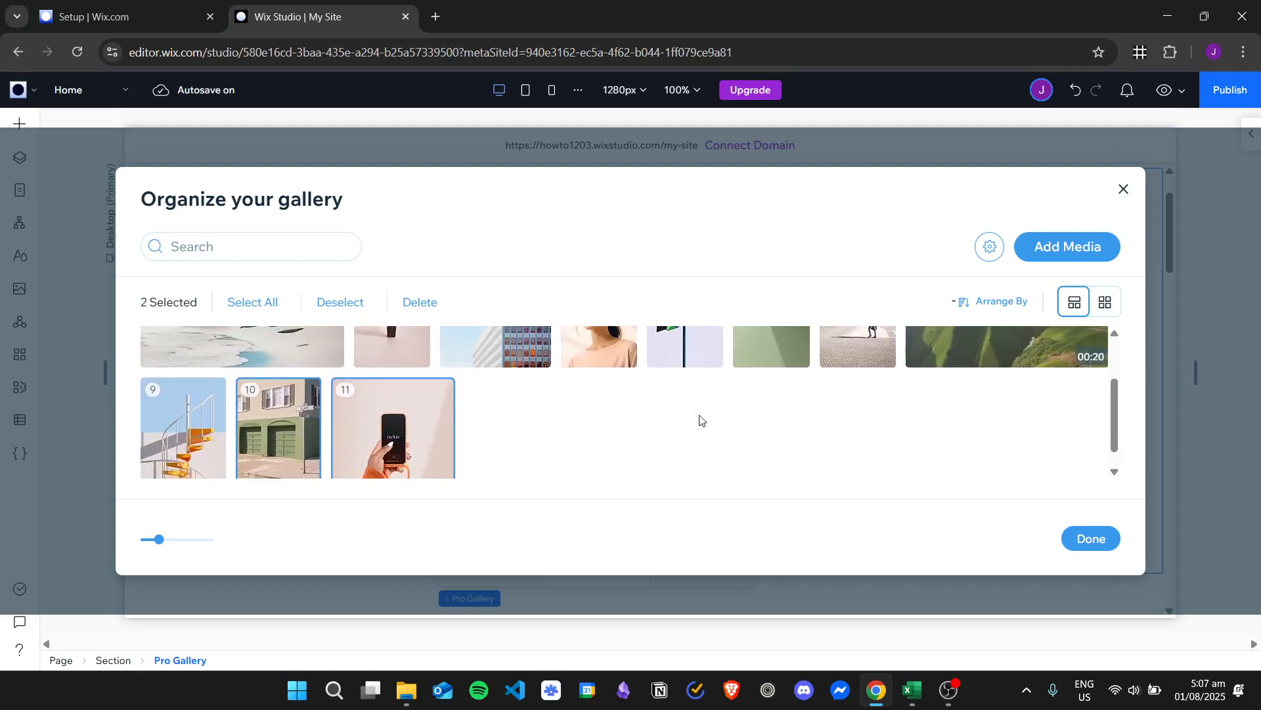
{"action": "left_click", "coordinate": [184, 426], "text": "ctrl"}
{"action": "scroll", "coordinate": [698, 446], "scroll_direction": "up", "scroll_amount": 1}
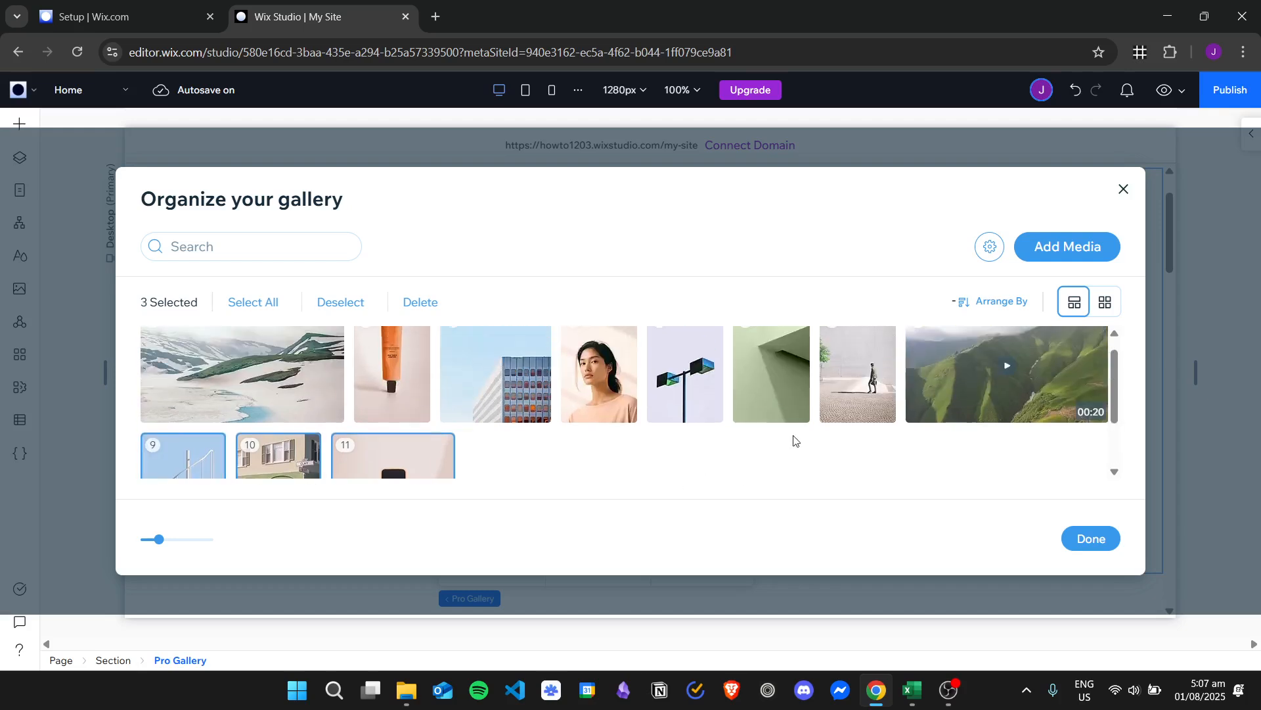
{"action": "left_click", "coordinate": [858, 374], "text": "shift"}
{"action": "left_click", "coordinate": [785, 374], "text": "ctrl"}
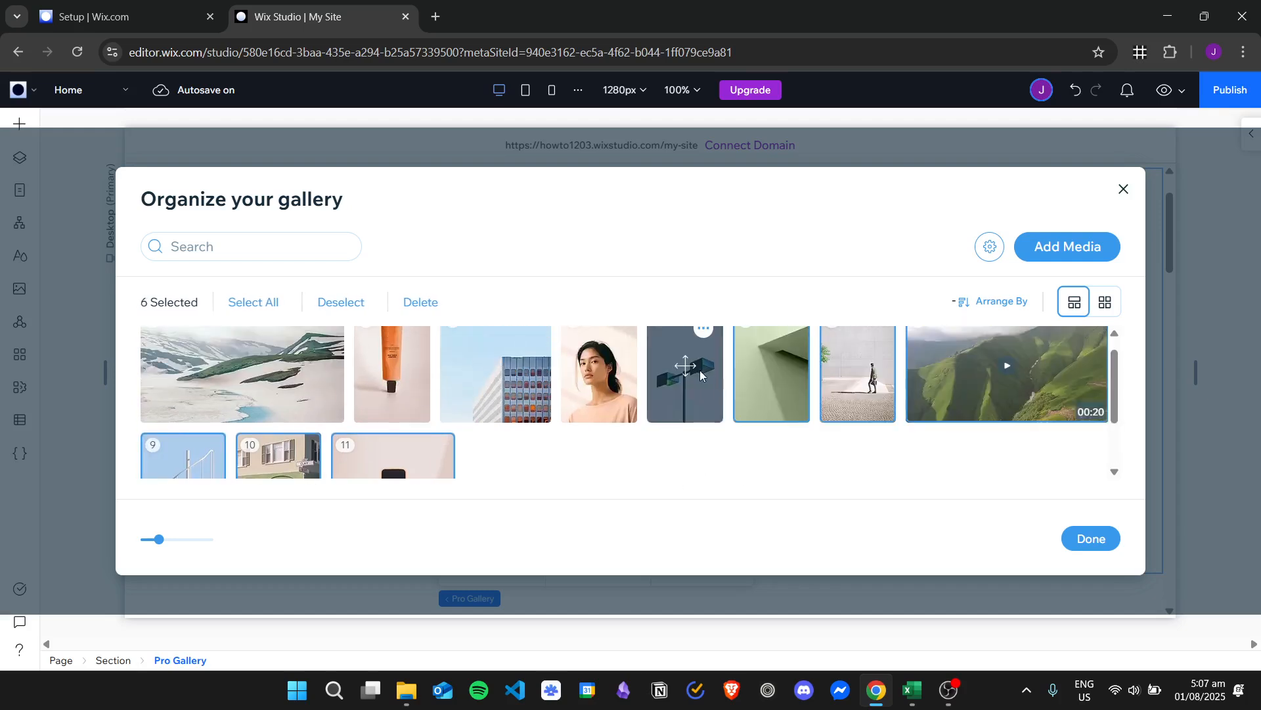
{"action": "left_click", "coordinate": [685, 374], "text": "ctrl"}
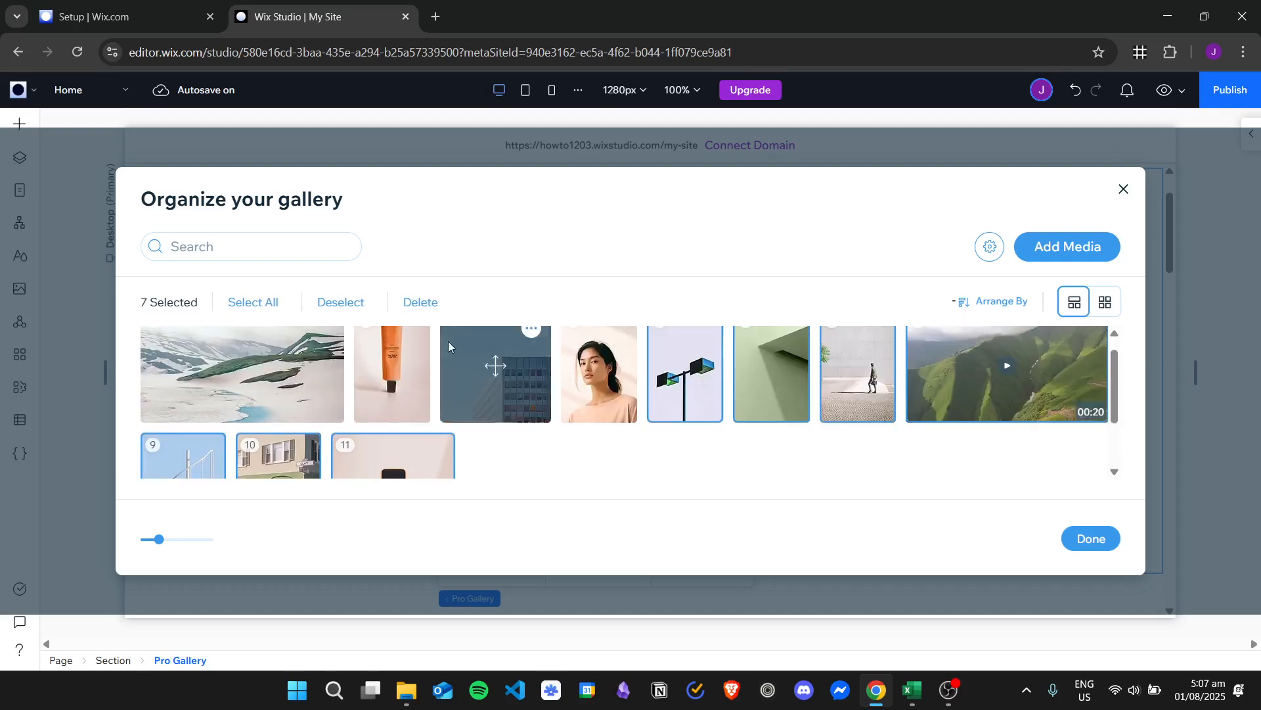
{"action": "left_click", "coordinate": [420, 303]}
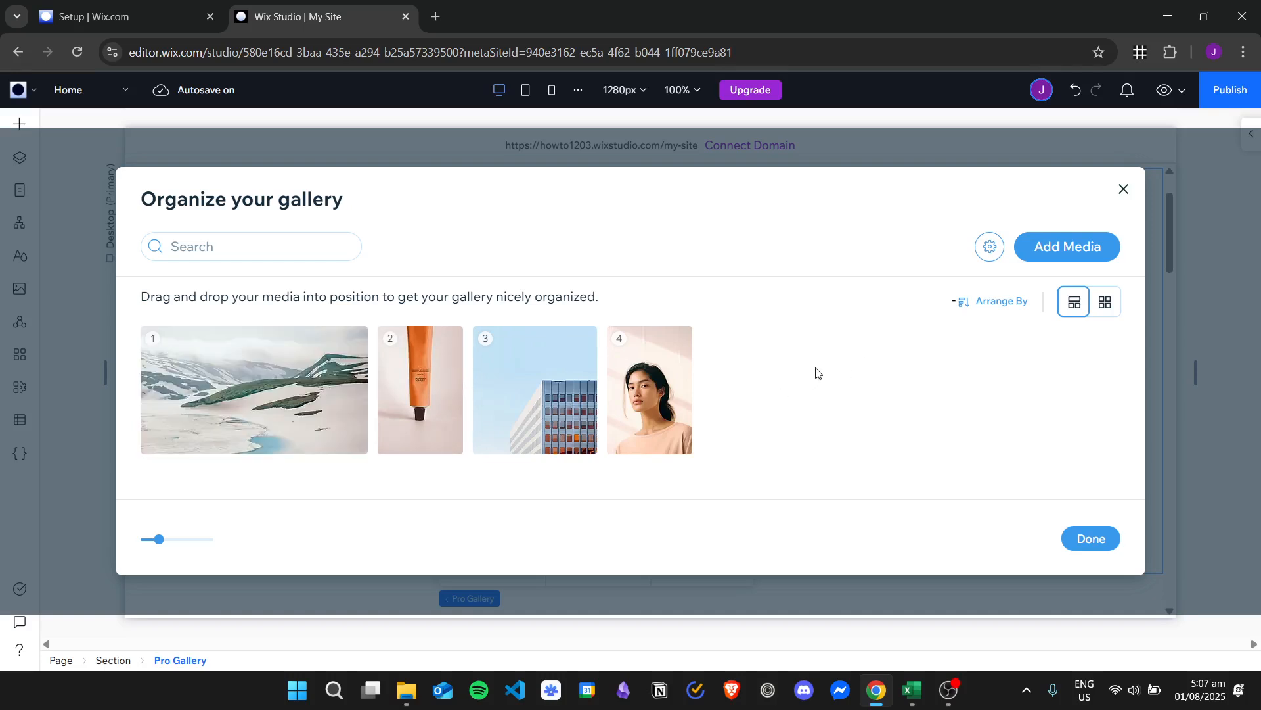
Step: Start adding images to the gallery, browsing the Wix and Shutterstock collections before opening the free Unsplash photos
{"action": "left_click", "coordinate": [1078, 265]}
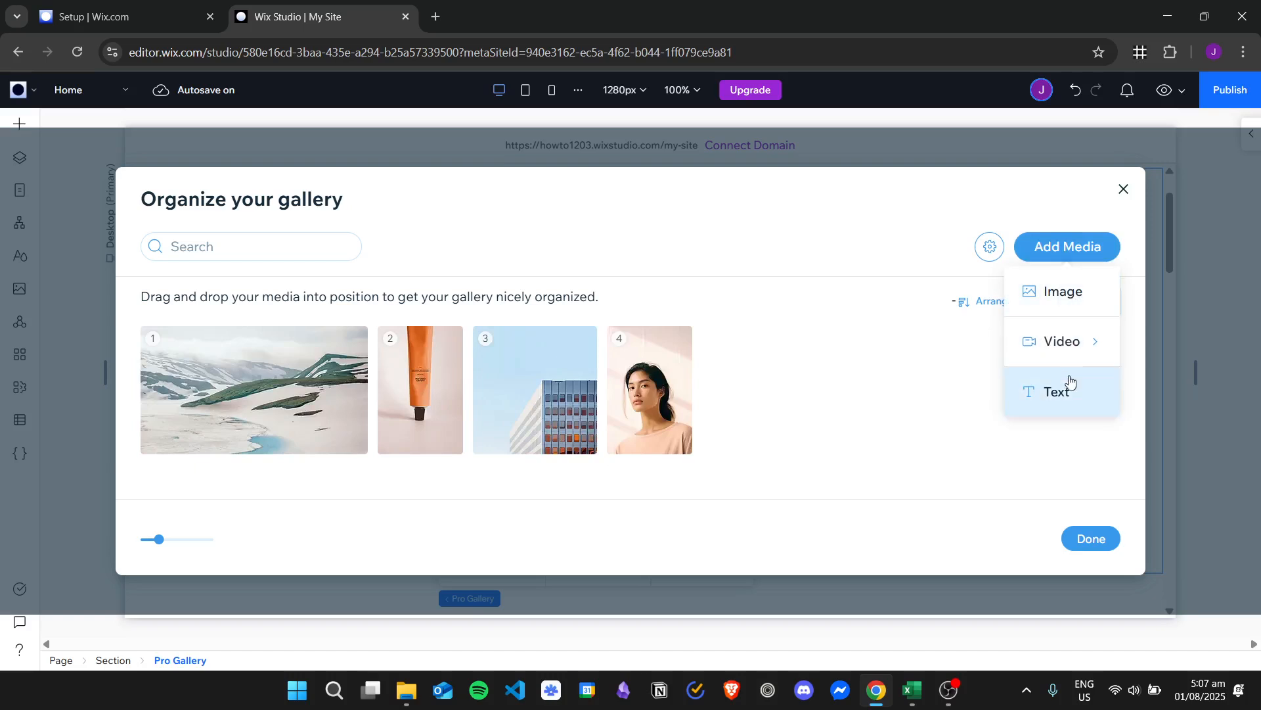
{"action": "left_click", "coordinate": [1061, 290]}
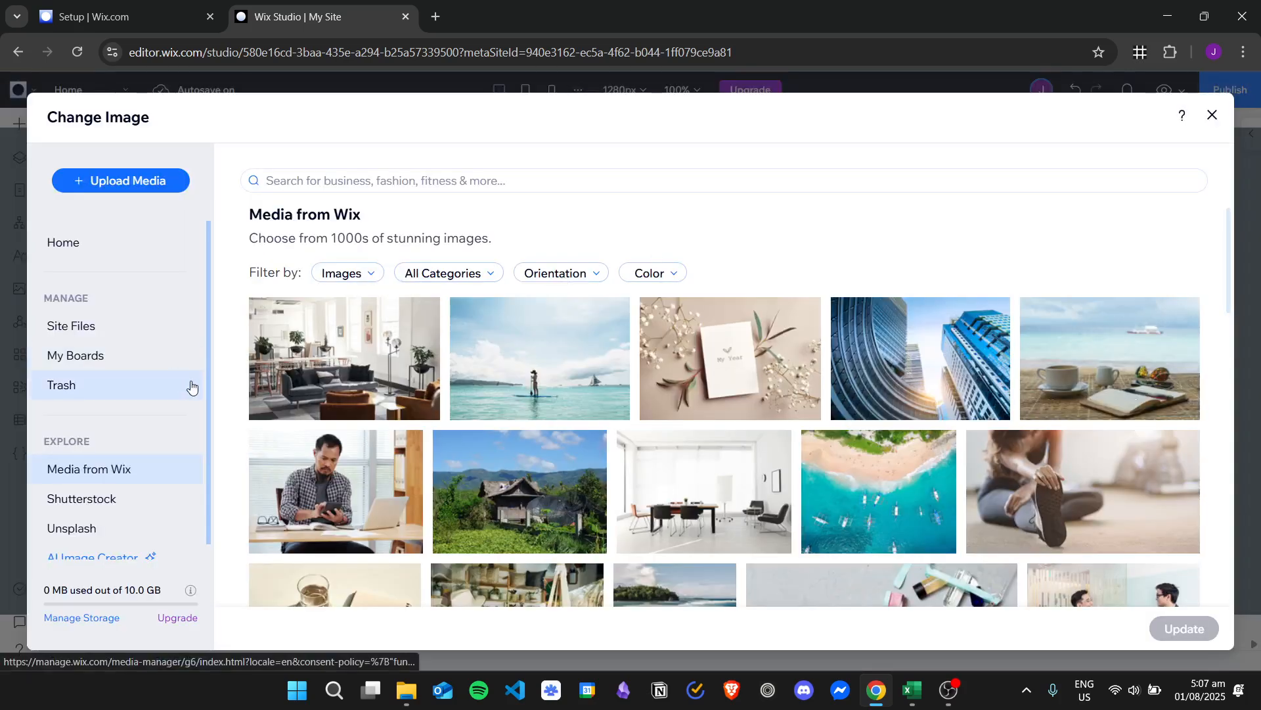
{"action": "scroll", "coordinate": [154, 368], "scroll_direction": "down", "scroll_amount": 1}
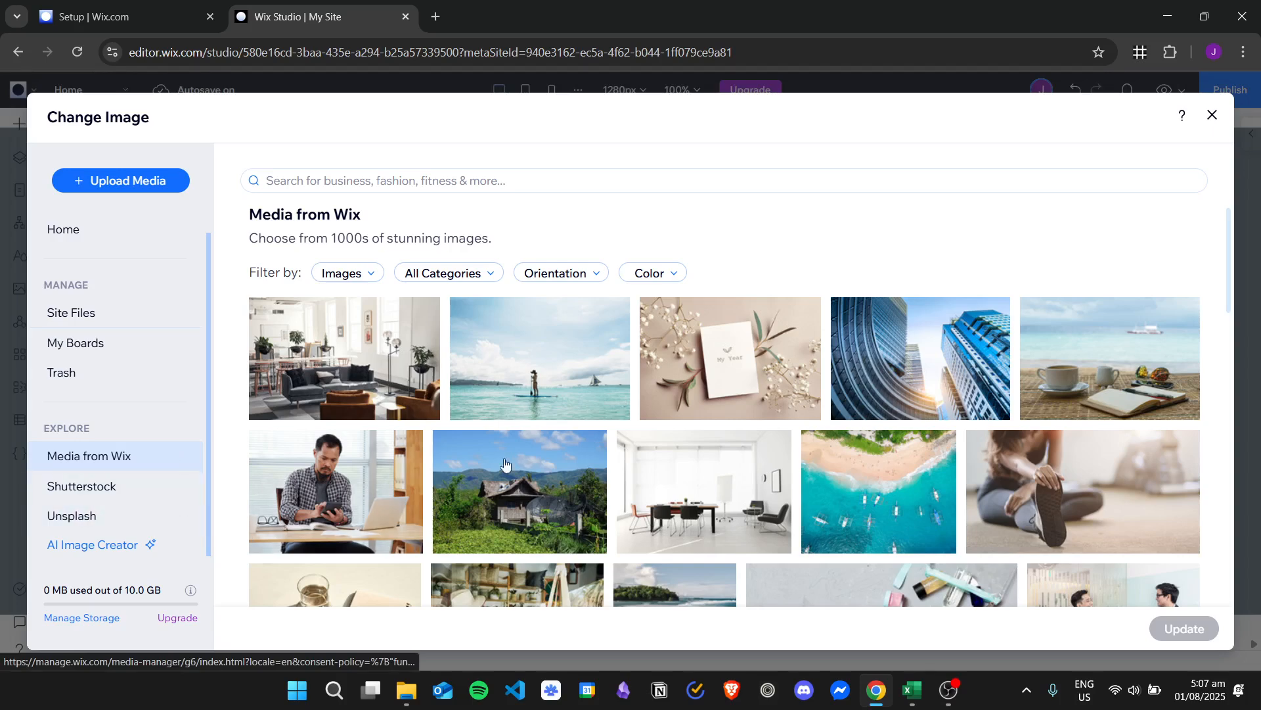
{"action": "left_click", "coordinate": [78, 486]}
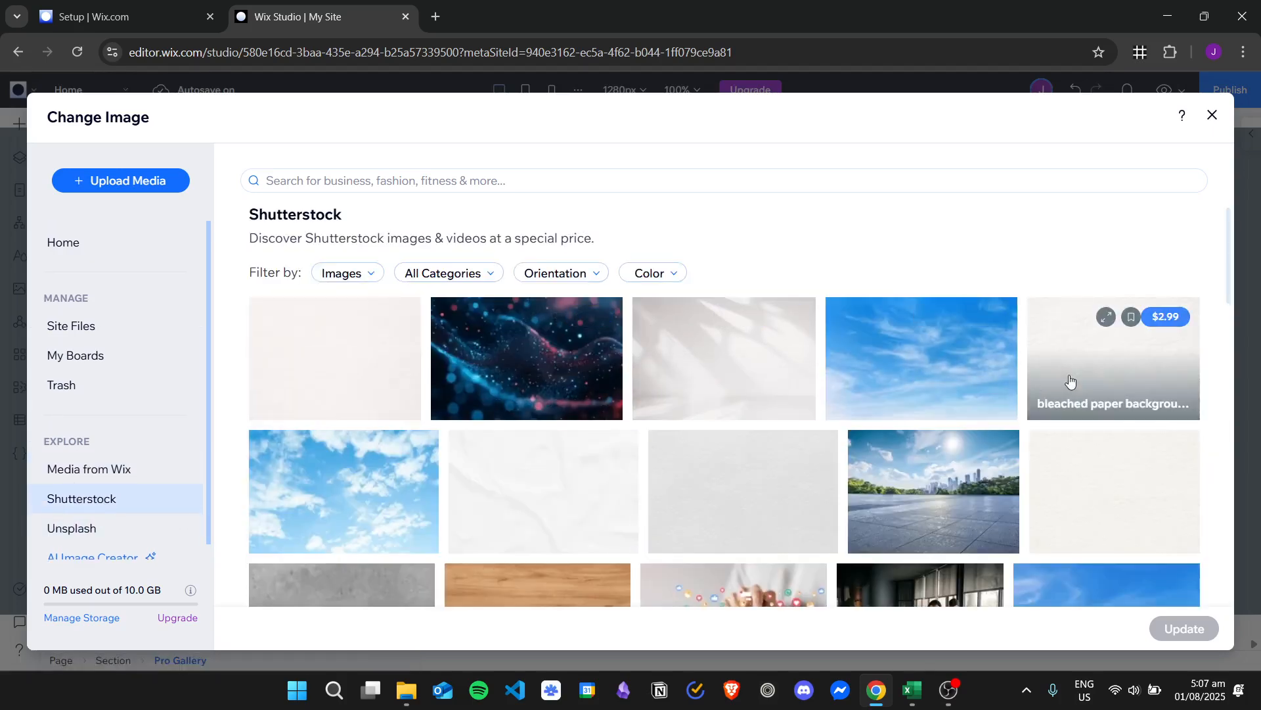
{"action": "left_click", "coordinate": [114, 530]}
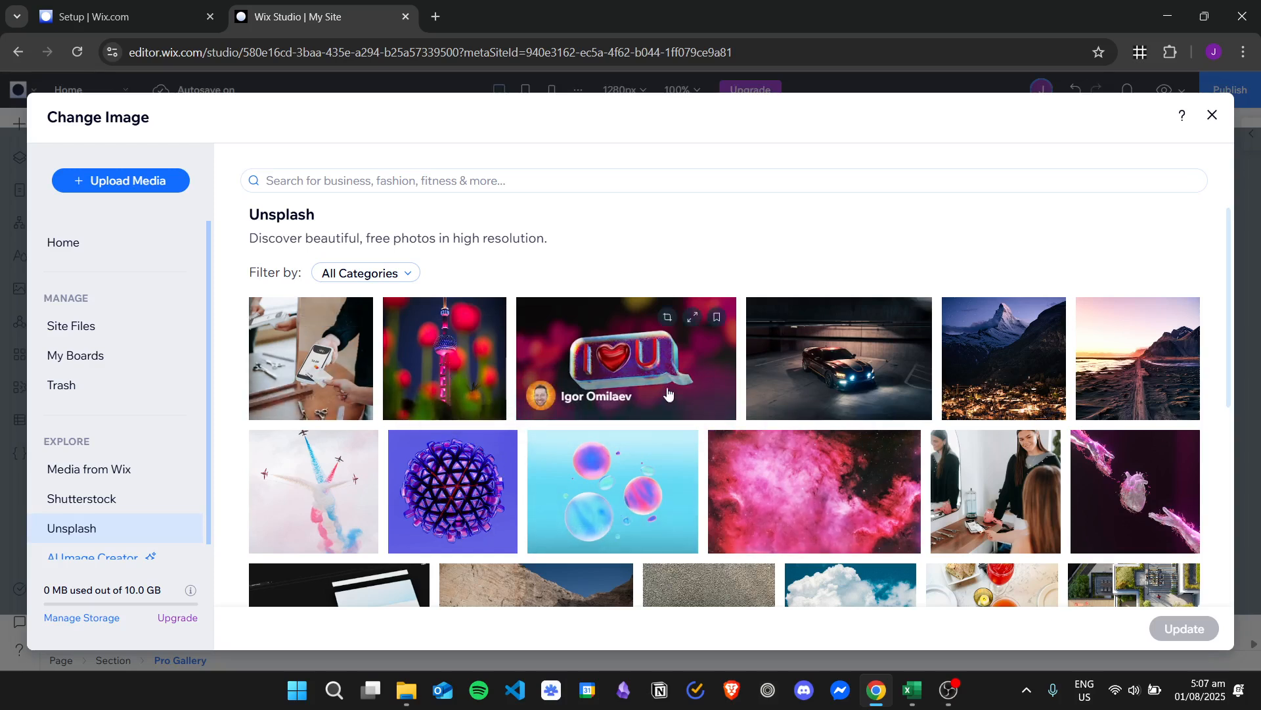
Step: Add the six Unsplash photos in the first row of the collection to the gallery
{"action": "left_click", "coordinate": [341, 367]}
{"action": "left_click", "coordinate": [460, 367]}
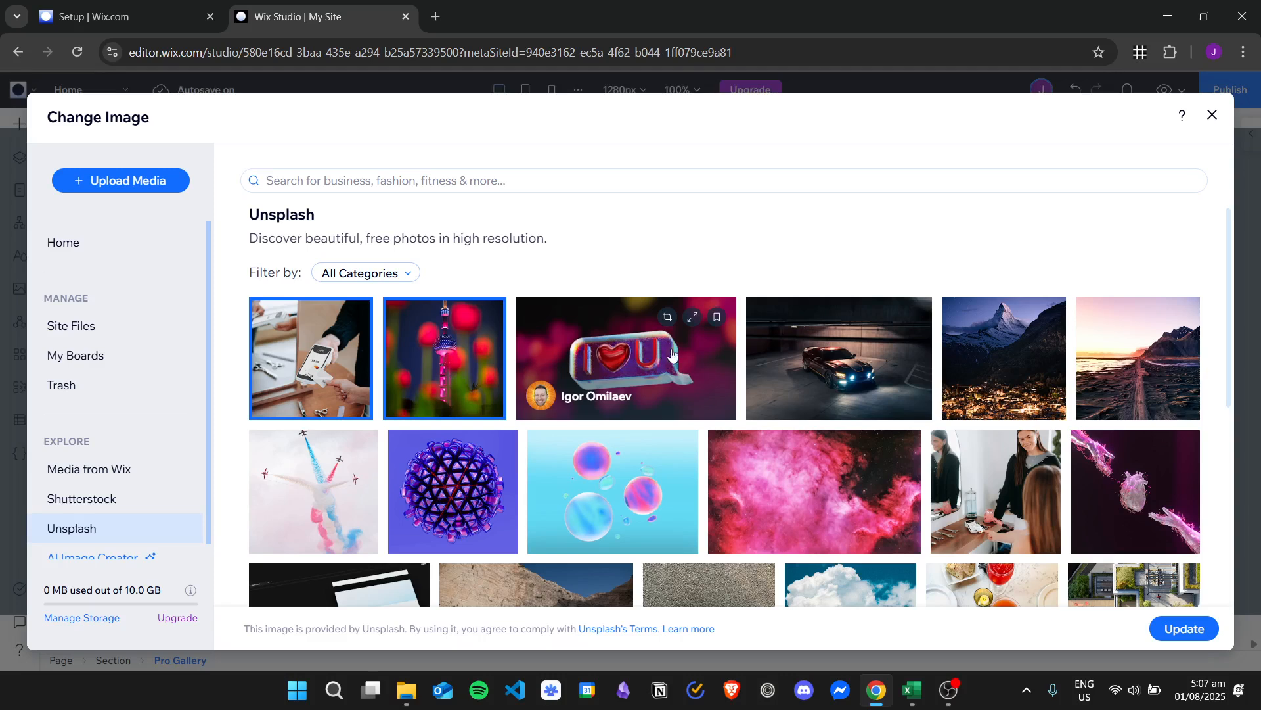
{"action": "left_click", "coordinate": [663, 373]}
{"action": "left_click", "coordinate": [839, 368]}
{"action": "left_click", "coordinate": [1004, 368]}
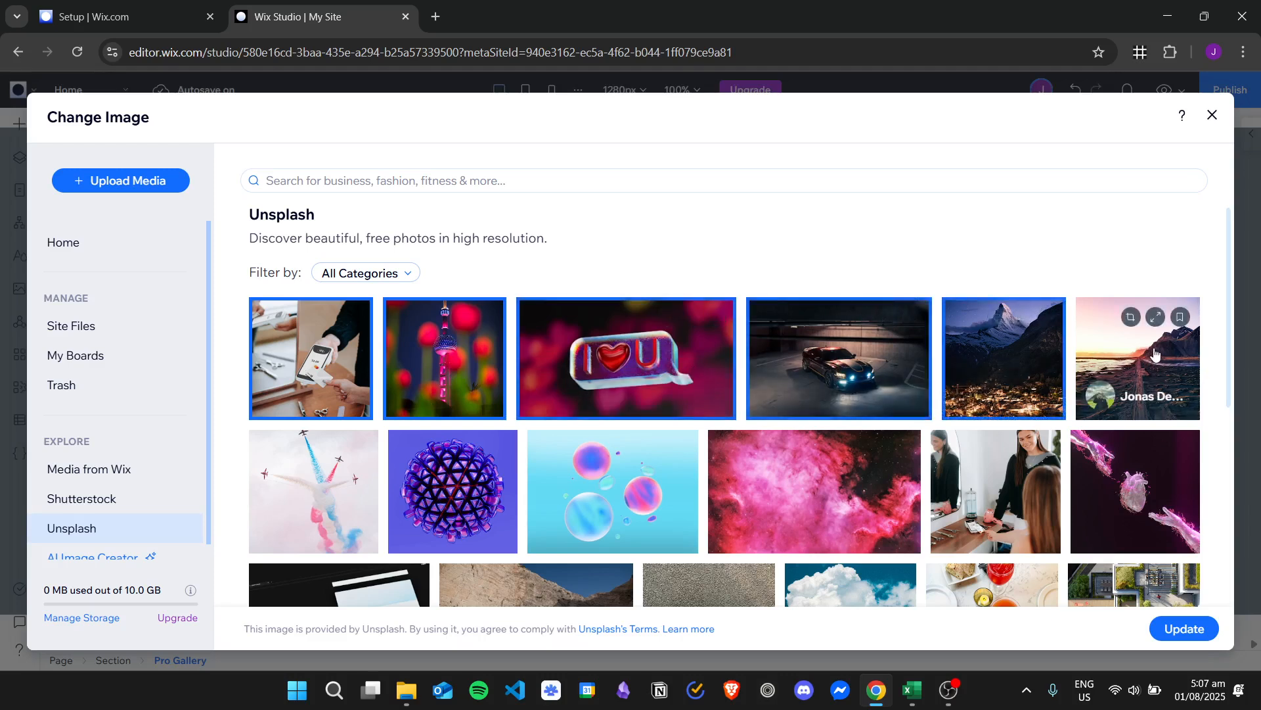
{"action": "left_click", "coordinate": [1138, 368]}
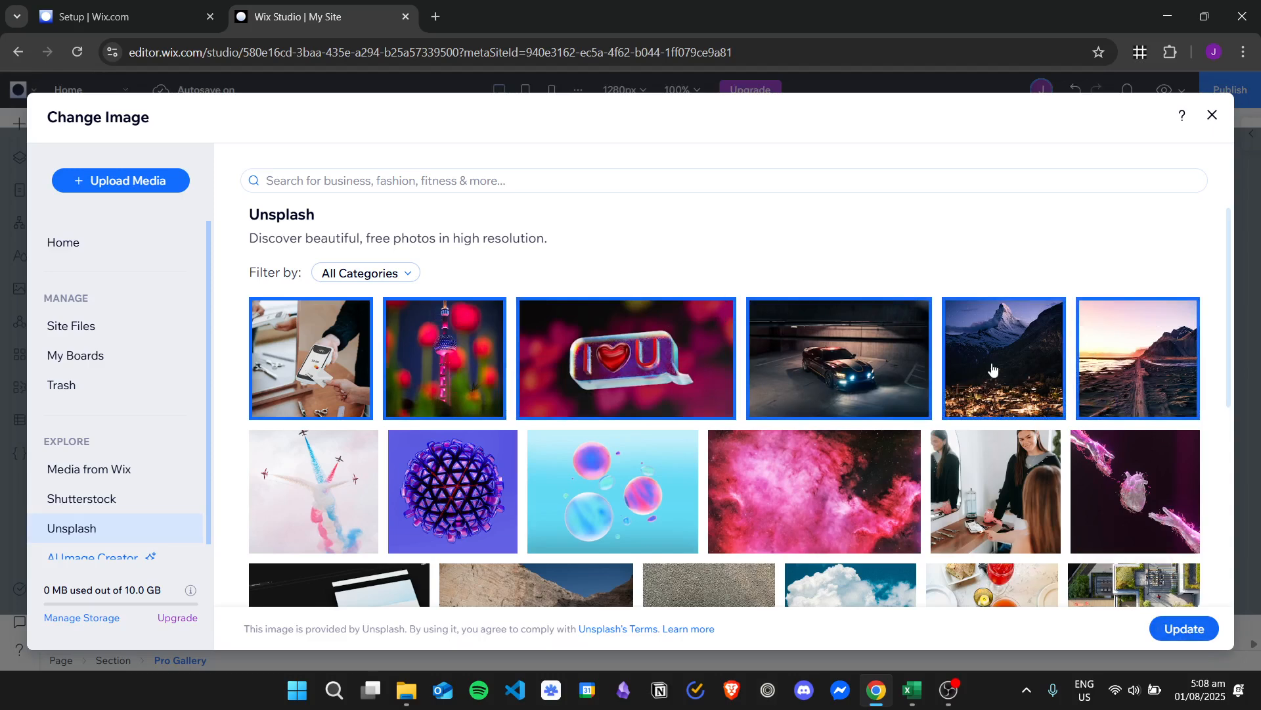
{"action": "left_click", "coordinate": [1185, 629]}
Step: Review the gallery's media list, finish organizing it and deselect the gallery on the page
{"action": "scroll", "coordinate": [960, 399], "scroll_direction": "down", "scroll_amount": 3}
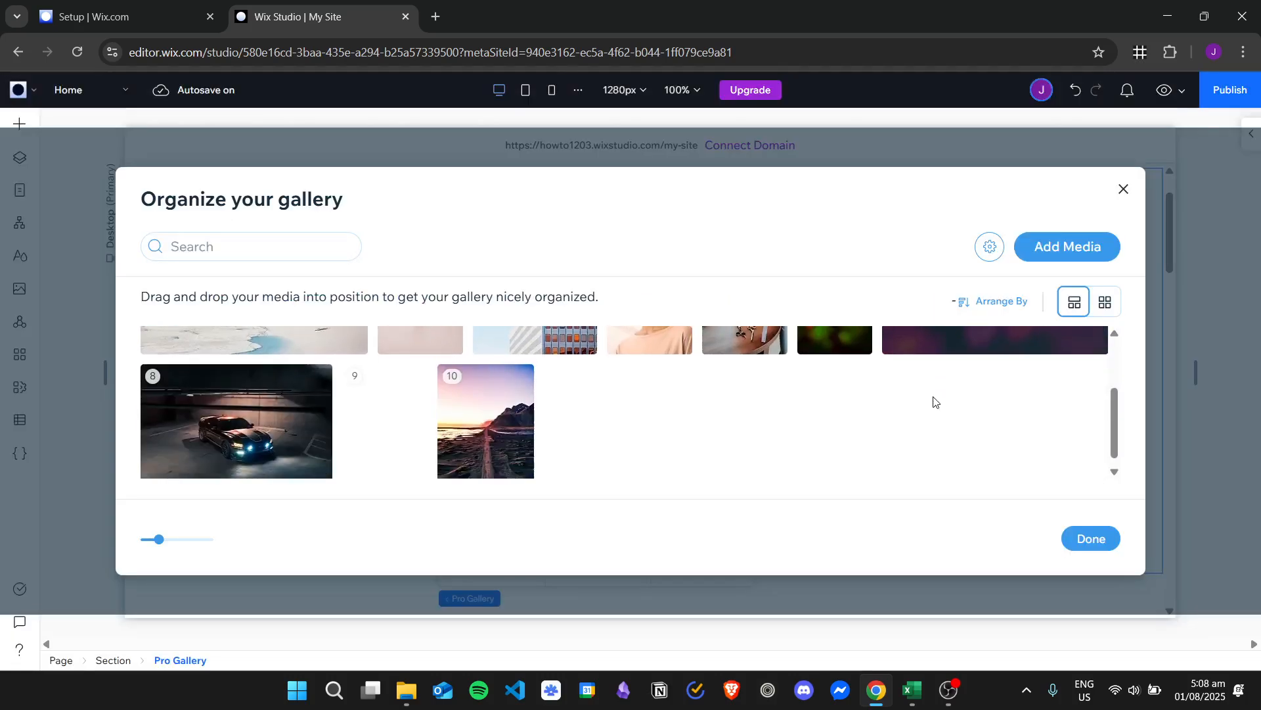
{"action": "scroll", "coordinate": [866, 436], "scroll_direction": "up", "scroll_amount": 3}
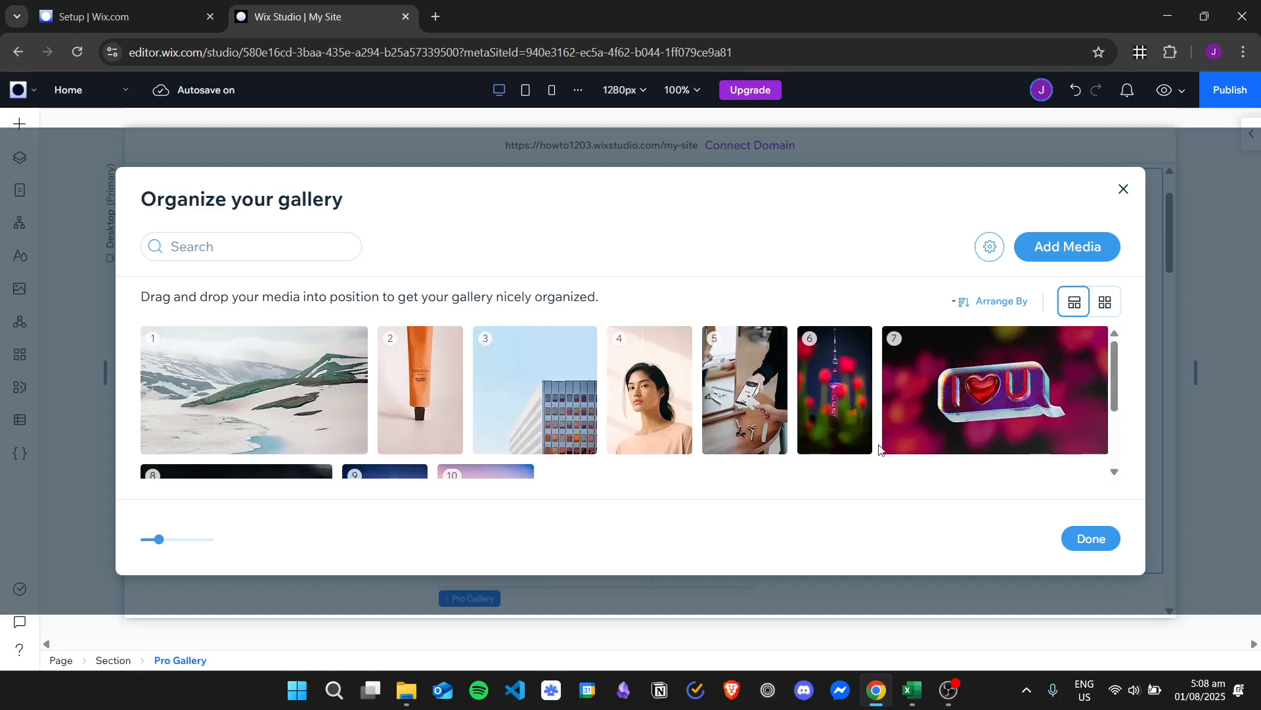
{"action": "scroll", "coordinate": [890, 467], "scroll_direction": "down", "scroll_amount": 3}
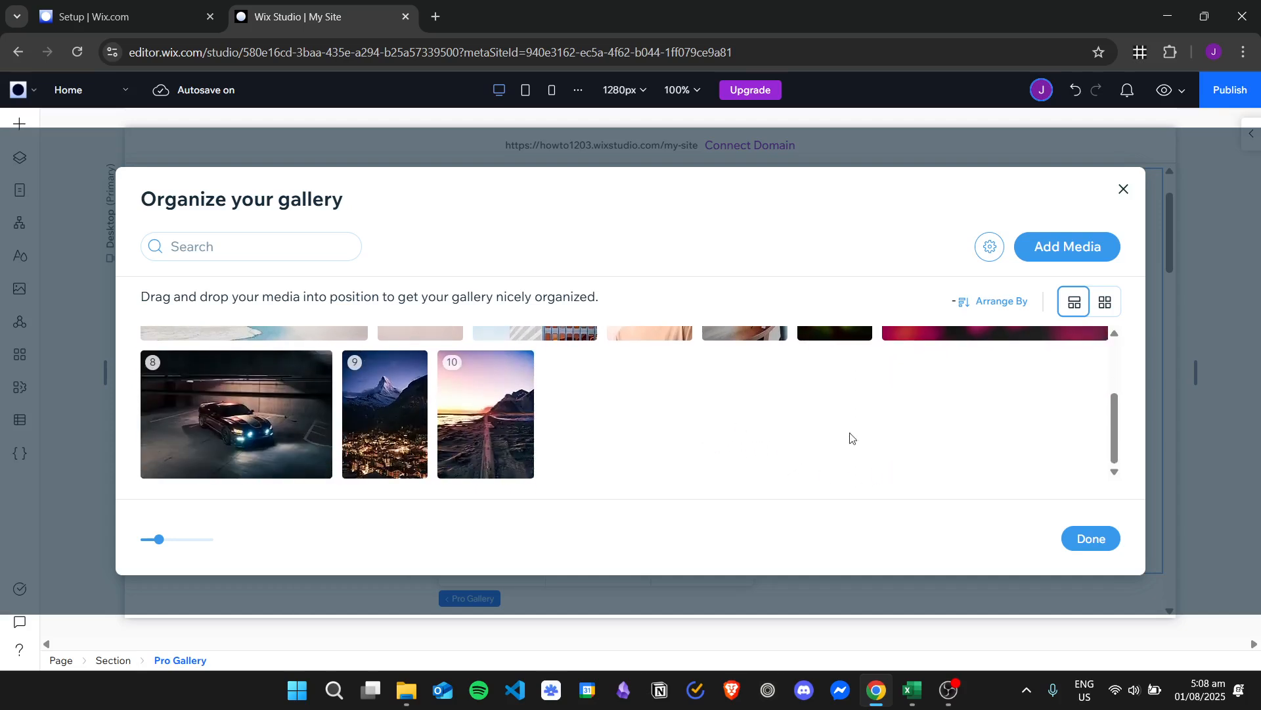
{"action": "left_click", "coordinate": [1091, 540]}
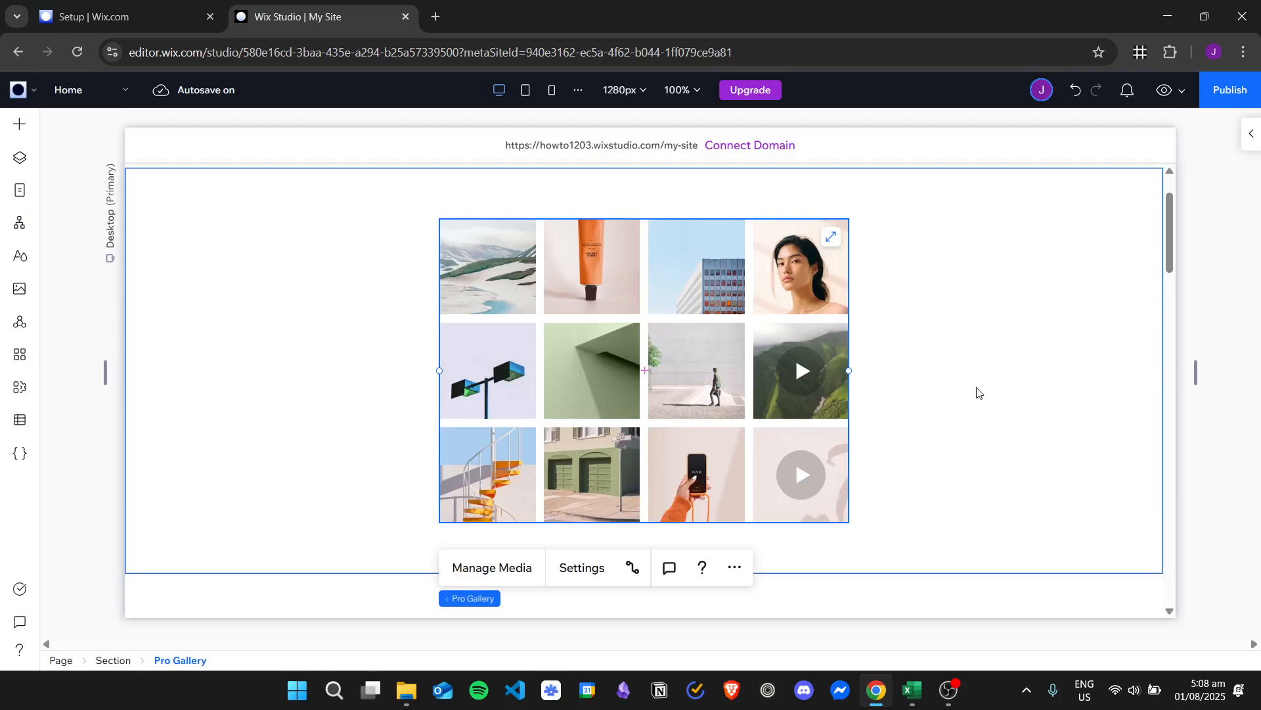
{"action": "left_click", "coordinate": [966, 414]}
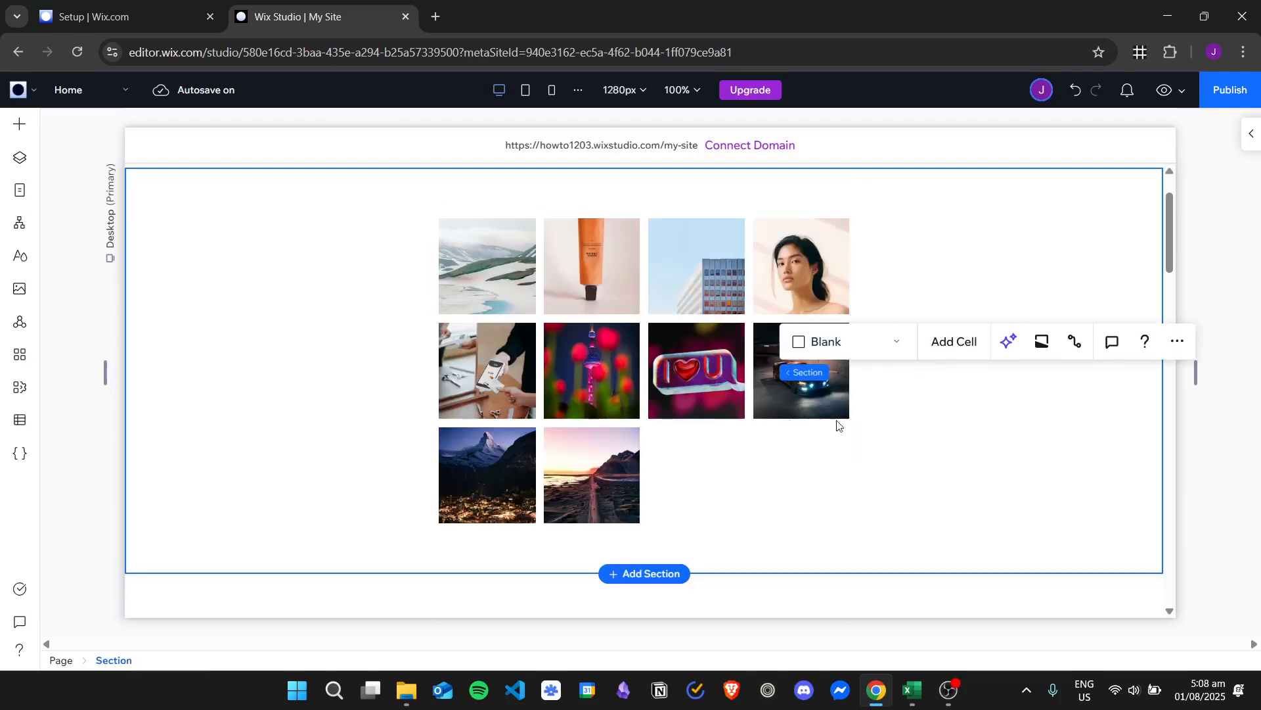
Step: Add the Unsplash images of the blue bubbles and the purple sphere to the gallery, and close the media organizer
{"action": "left_click", "coordinate": [667, 403]}
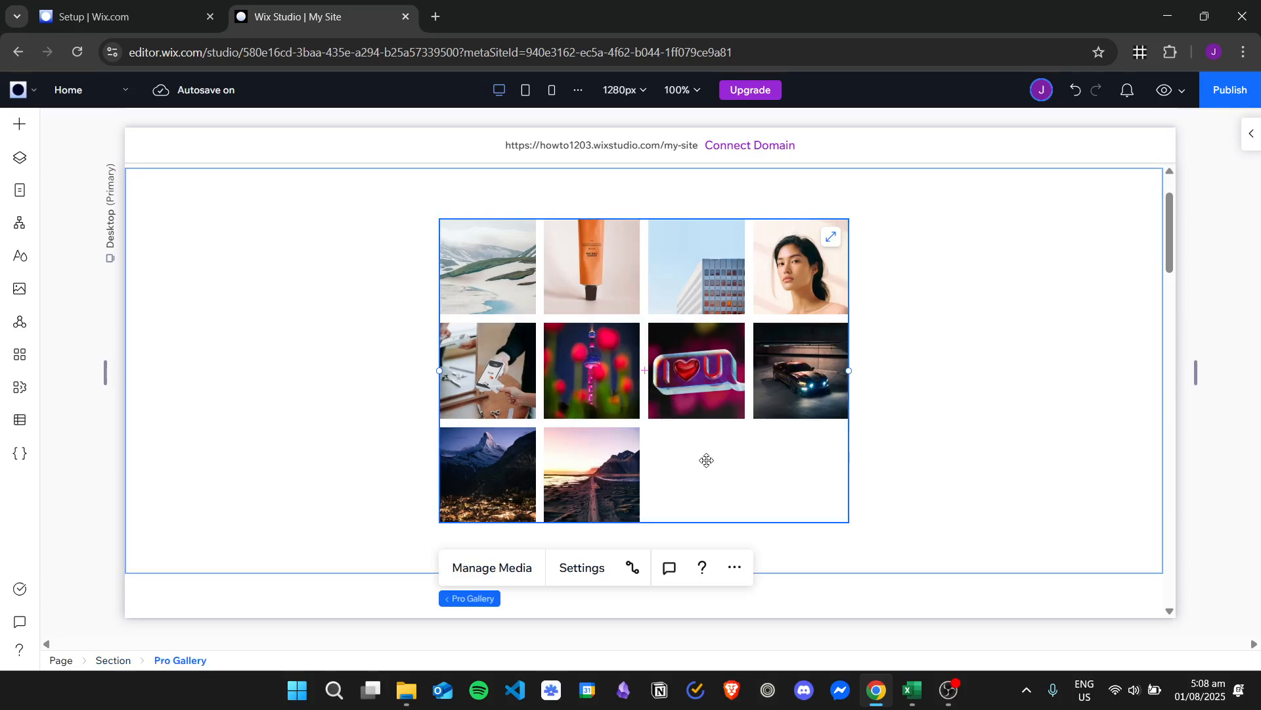
{"action": "left_click", "coordinate": [495, 570]}
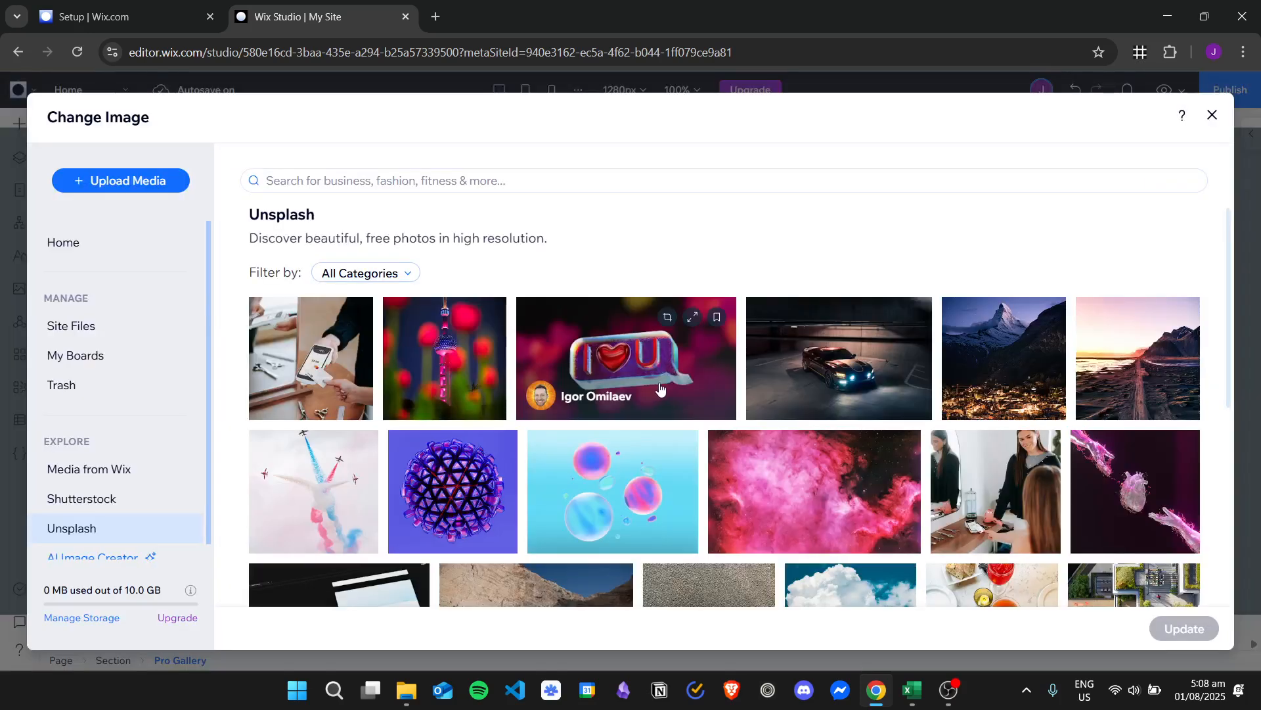
{"action": "left_click", "coordinate": [636, 487]}
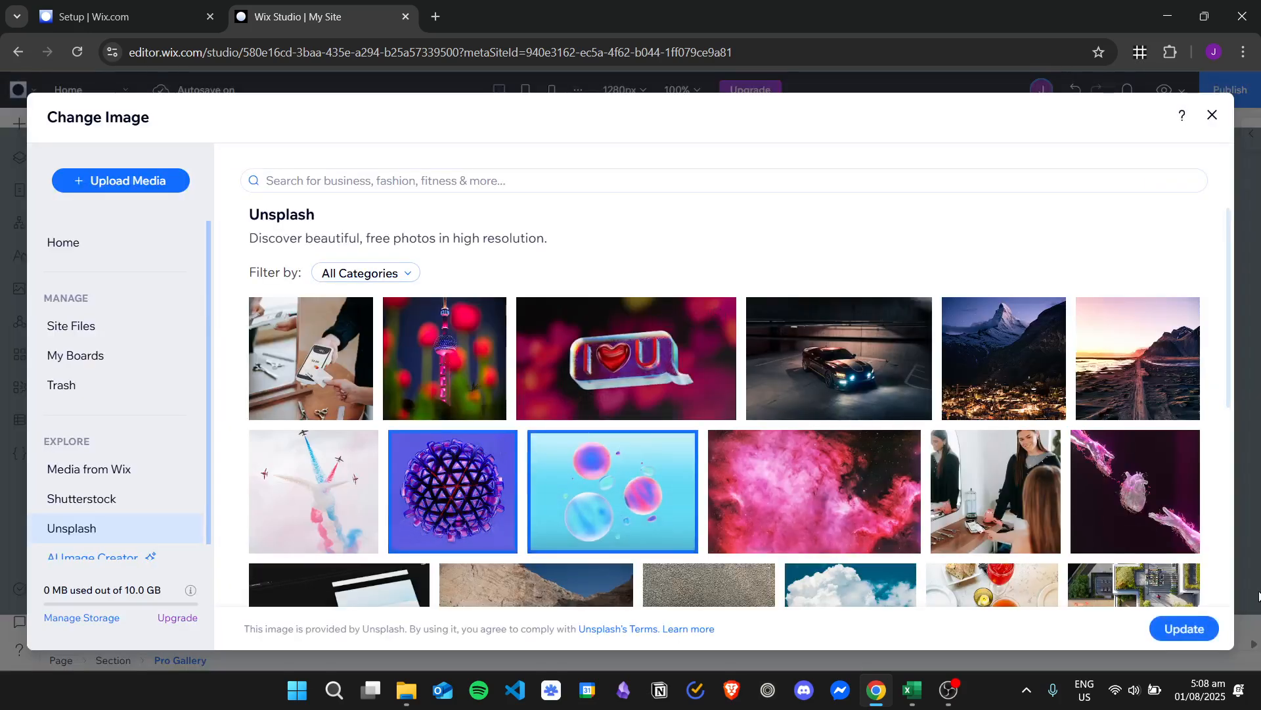
{"action": "left_click", "coordinate": [1183, 628]}
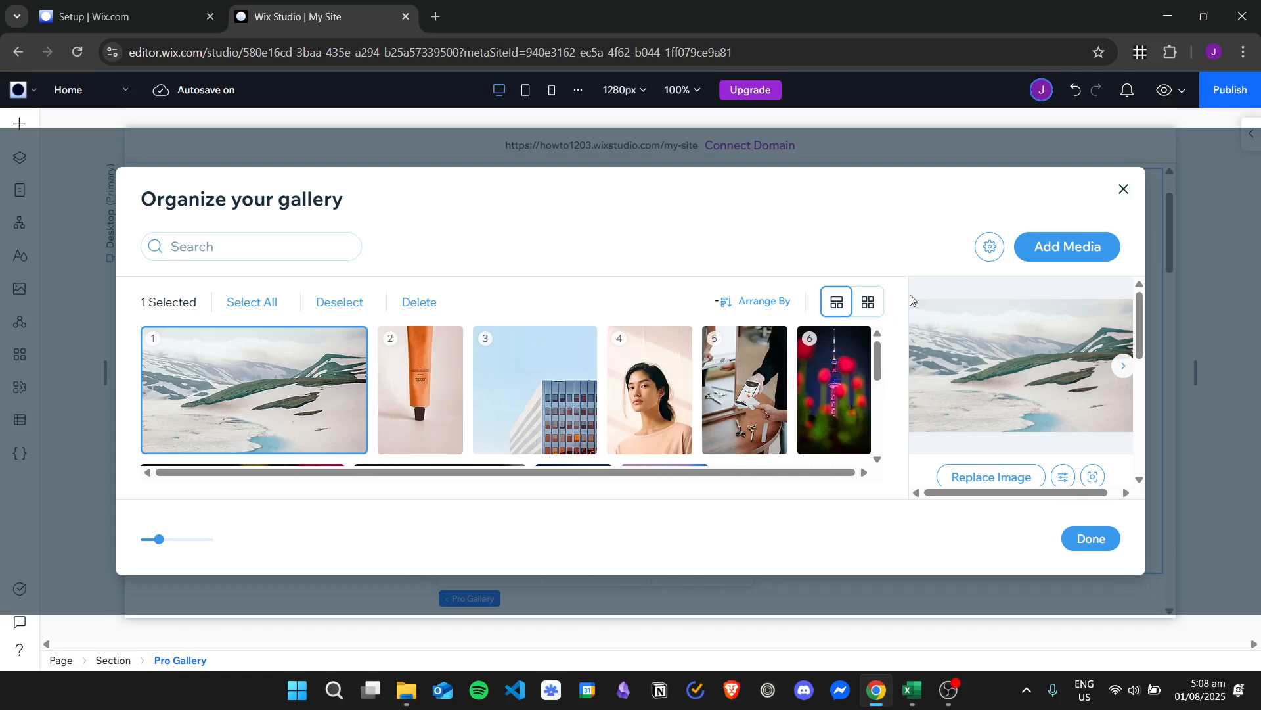
{"action": "scroll", "coordinate": [755, 414], "scroll_direction": "down", "scroll_amount": 5}
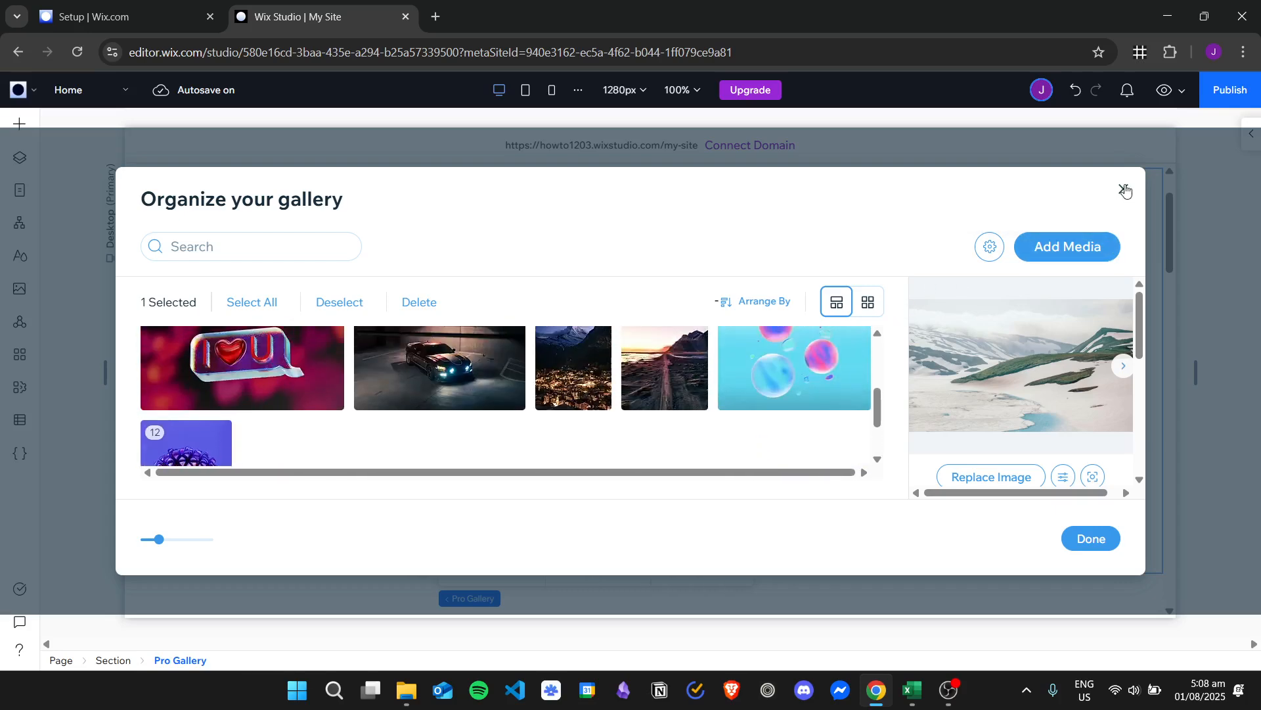
{"action": "left_click", "coordinate": [1123, 189]}
{"action": "left_click", "coordinate": [956, 418]}
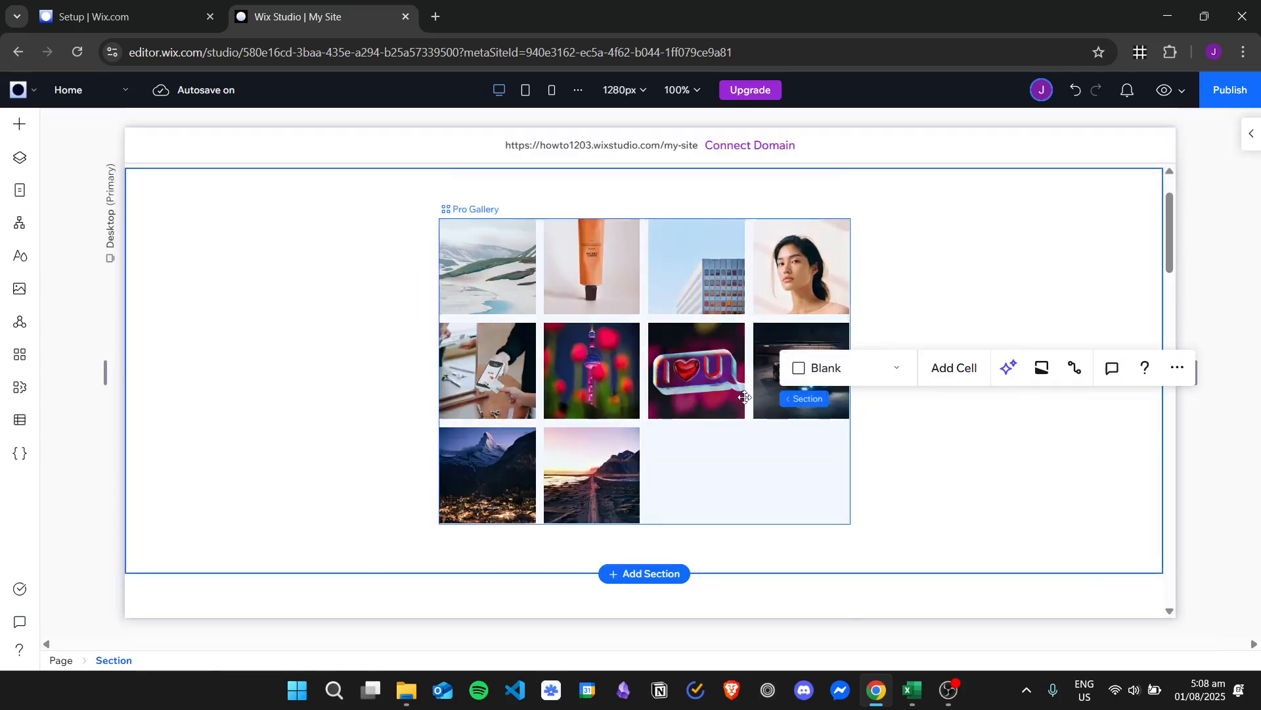
{"action": "left_click", "coordinate": [829, 441]}
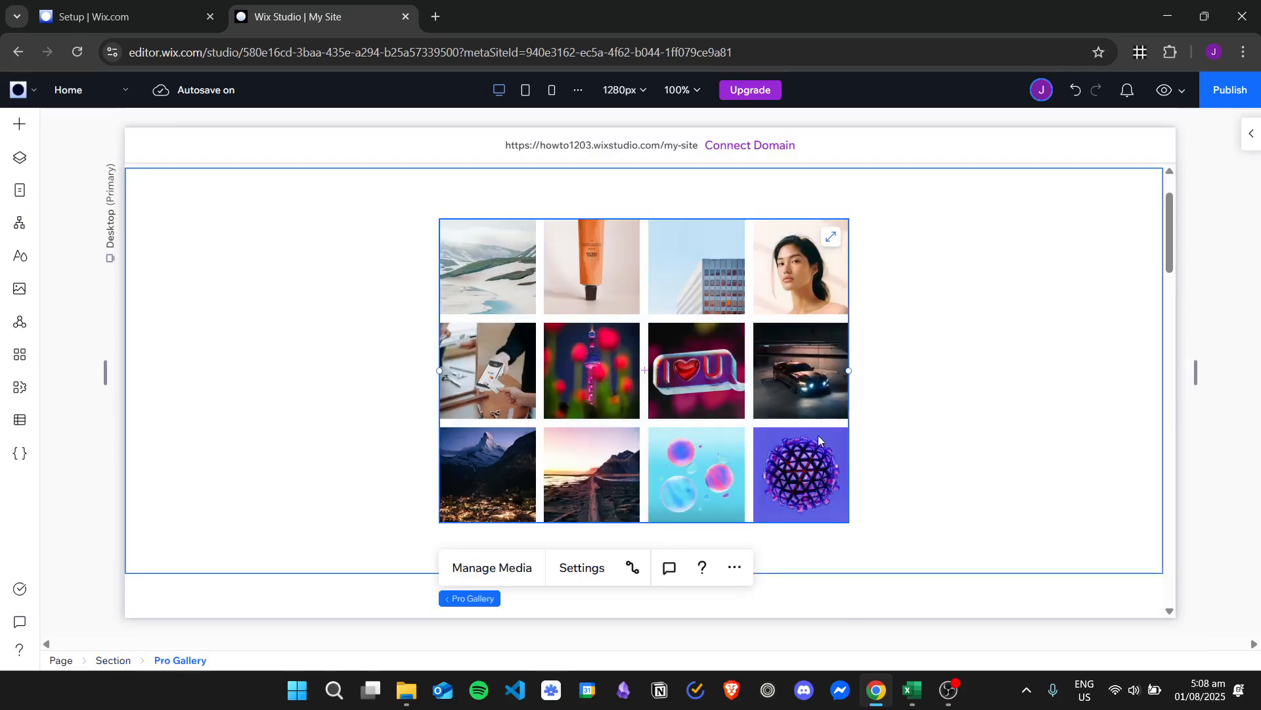
Step: Try the Collage, Masonry and Thumbnails layouts on the gallery and restore the Grid layout
{"action": "left_click", "coordinate": [599, 564]}
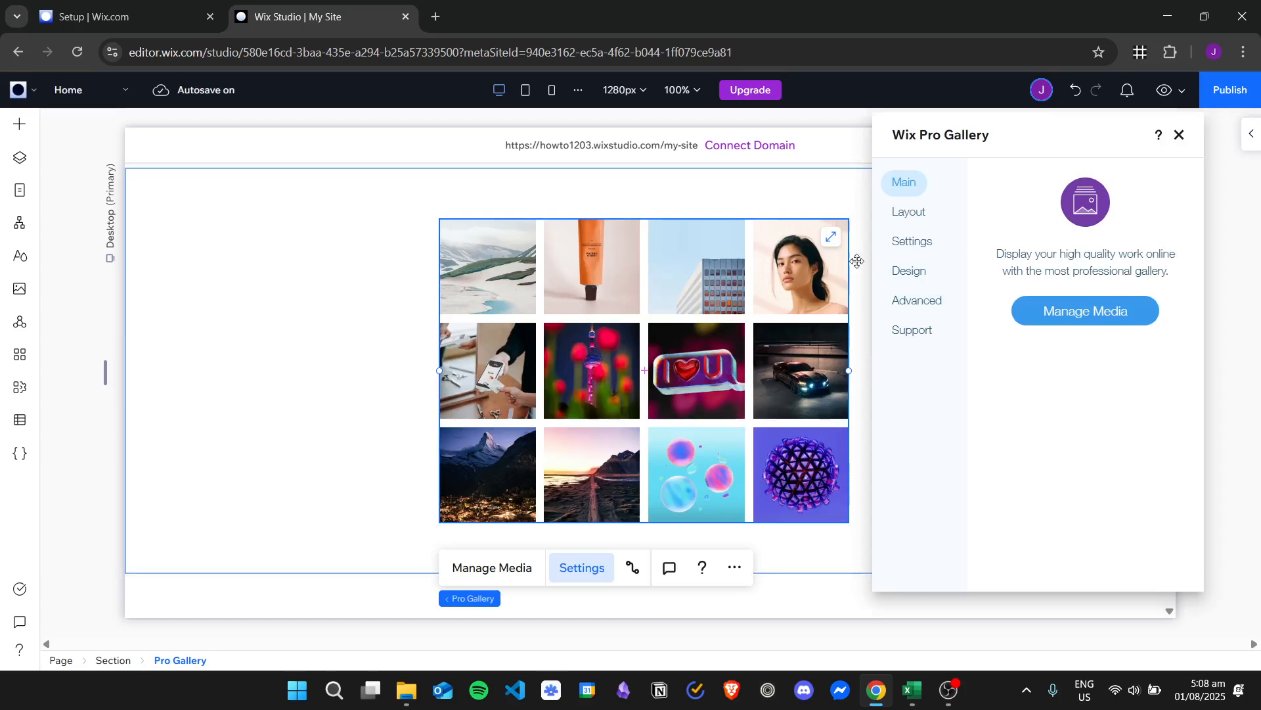
{"action": "left_click", "coordinate": [918, 217]}
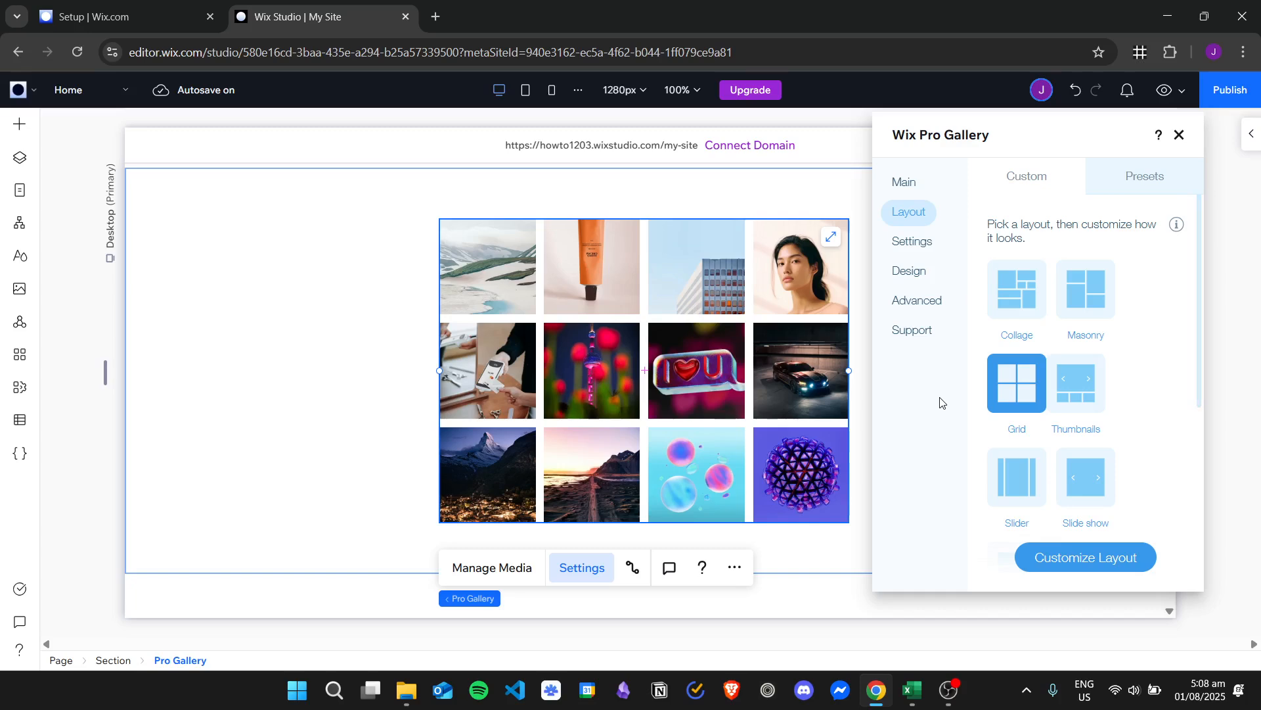
{"action": "left_click", "coordinate": [1010, 297]}
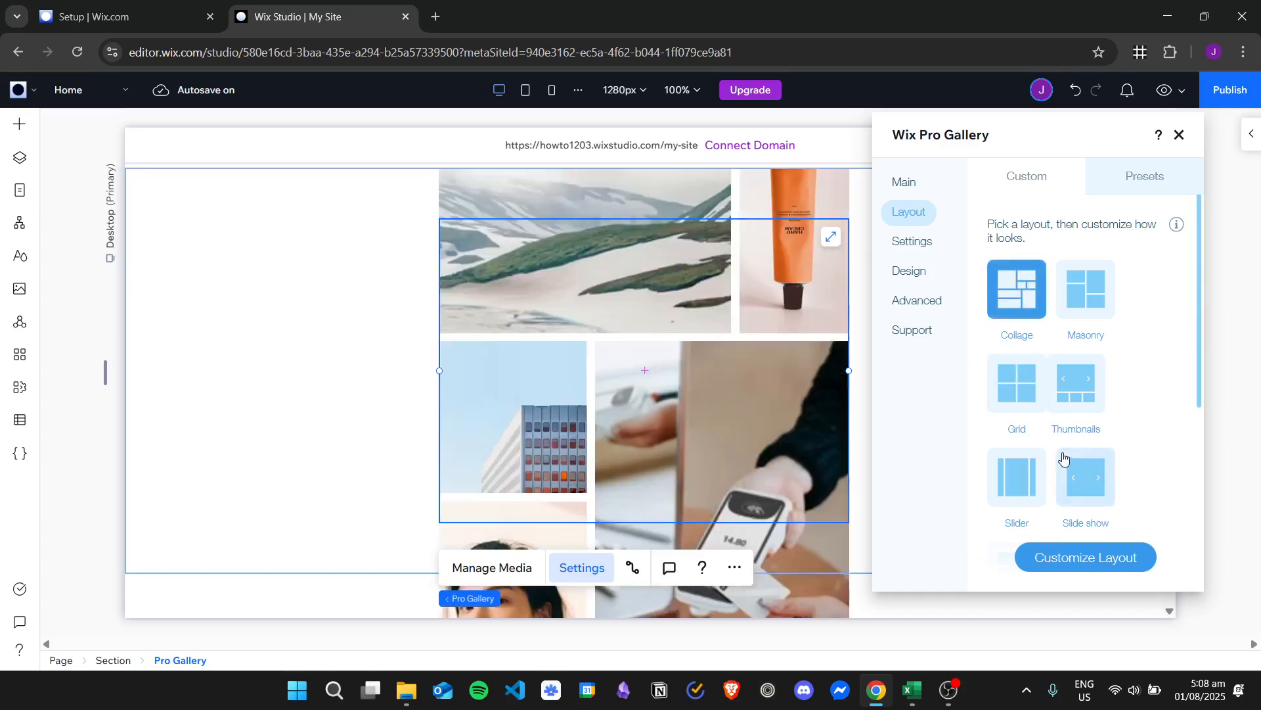
{"action": "left_click", "coordinate": [1070, 285]}
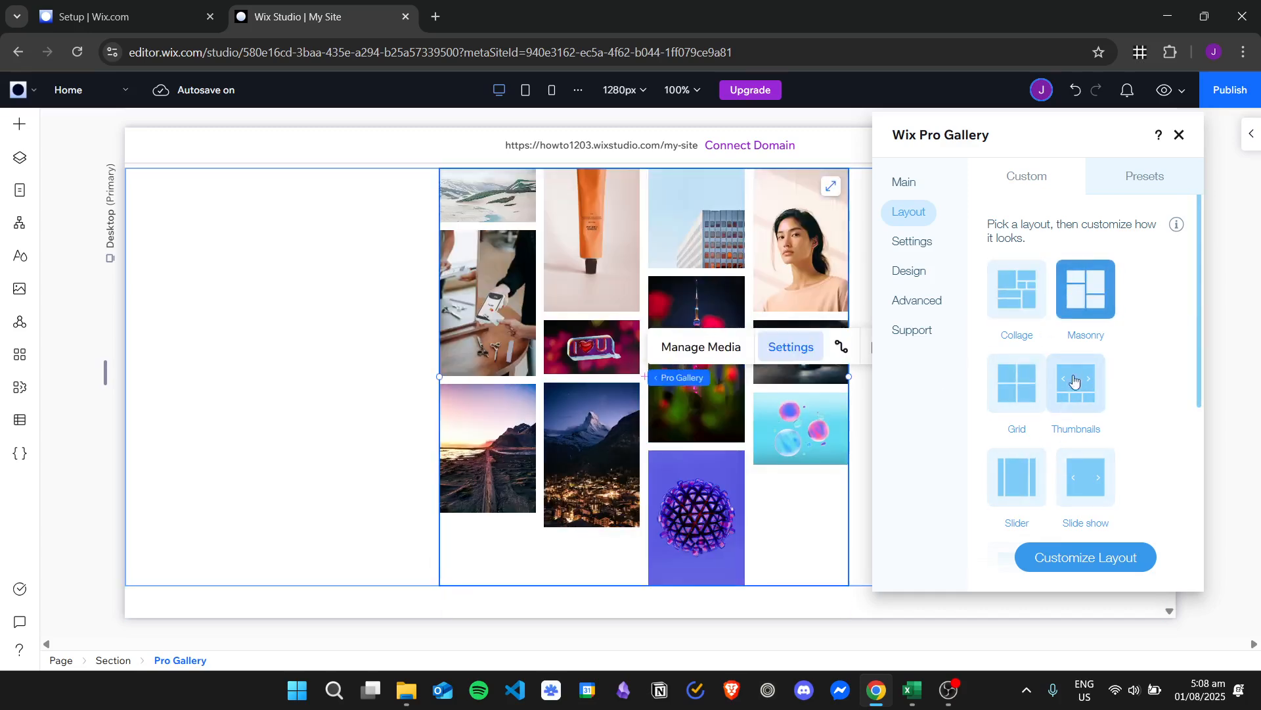
{"action": "left_click", "coordinate": [1025, 387]}
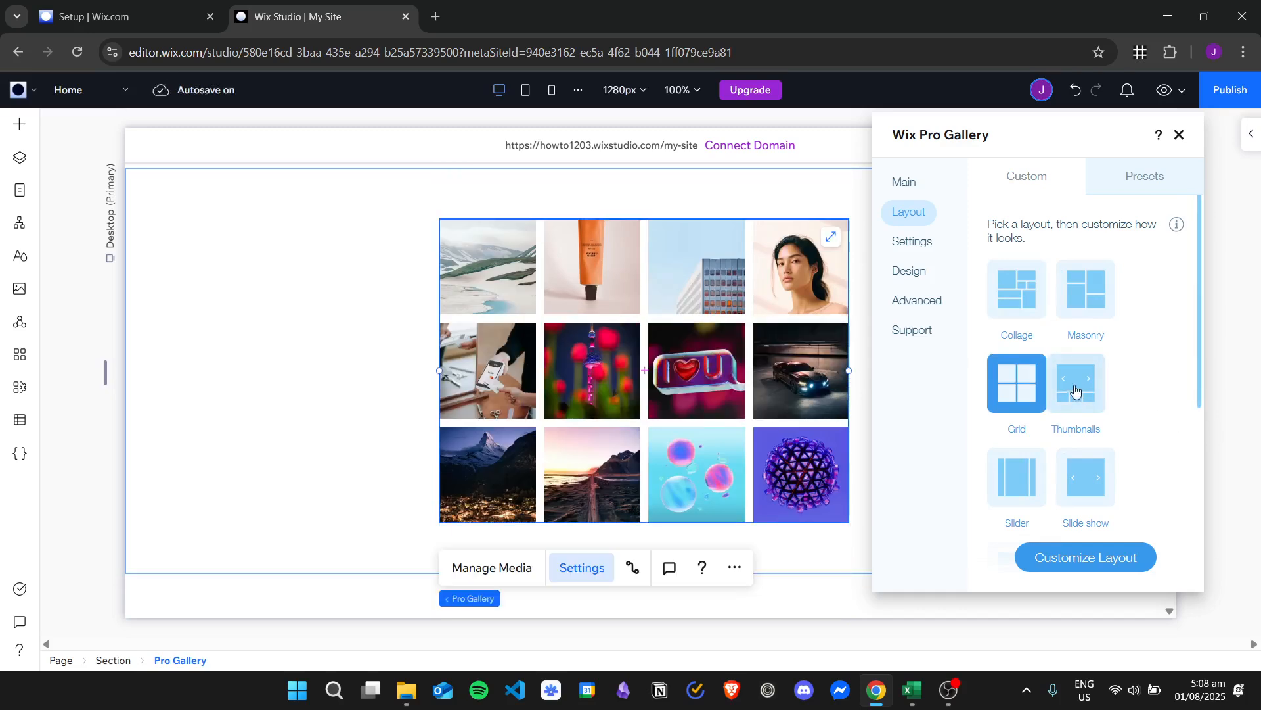
{"action": "left_click", "coordinate": [1076, 387]}
{"action": "left_click", "coordinate": [1073, 297]}
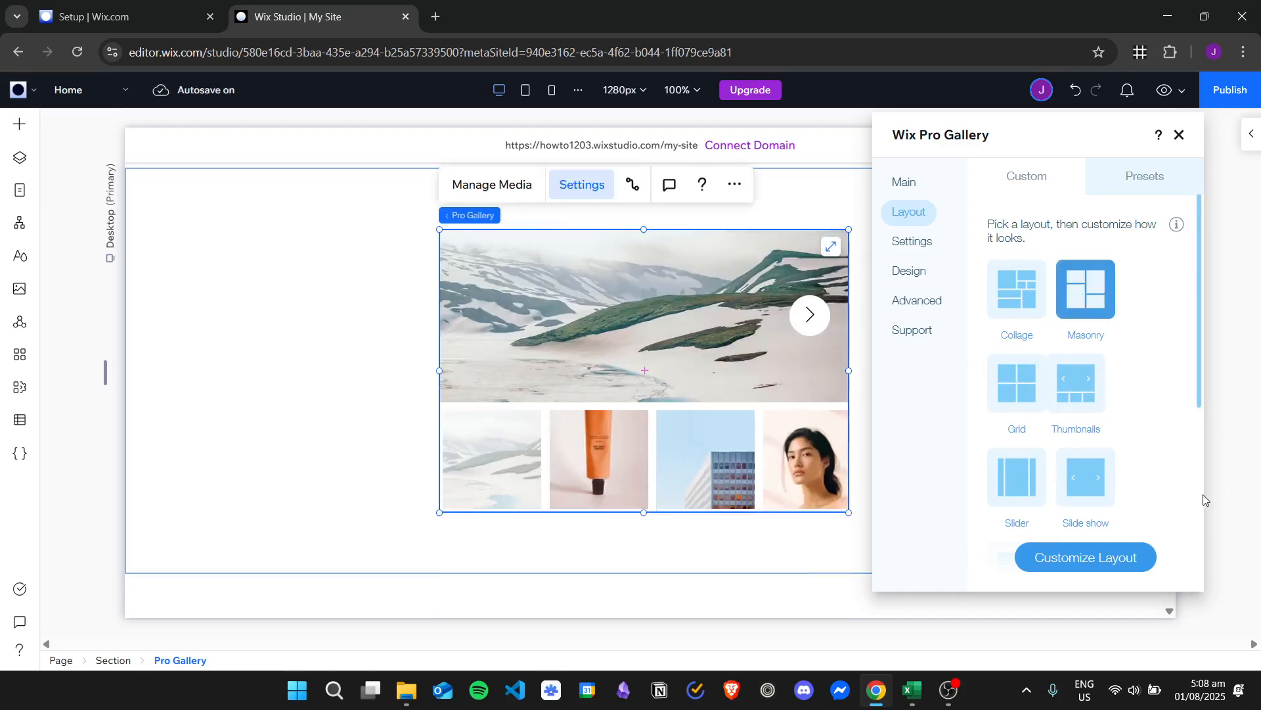
{"action": "left_click", "coordinate": [1017, 384]}
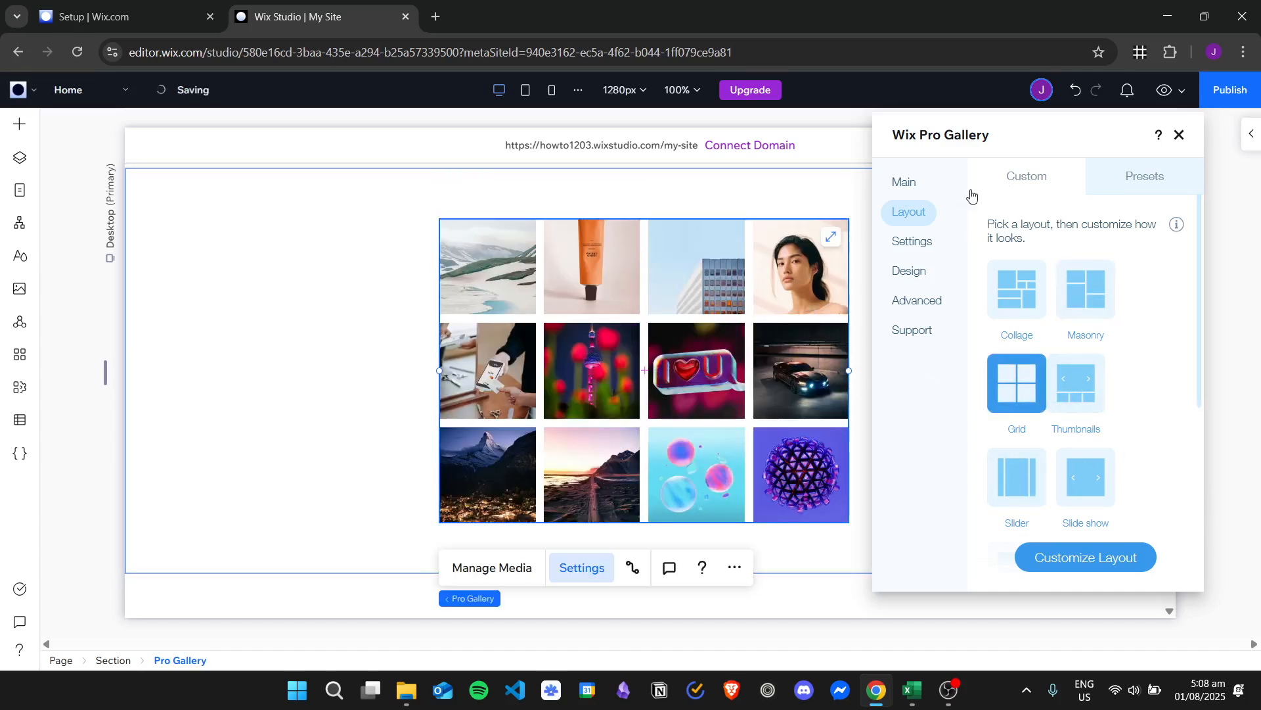
Step: Examine the gallery's click and social settings and its design options for overlay, texts, buttons, item style and scroll animations
{"action": "left_click", "coordinate": [917, 243]}
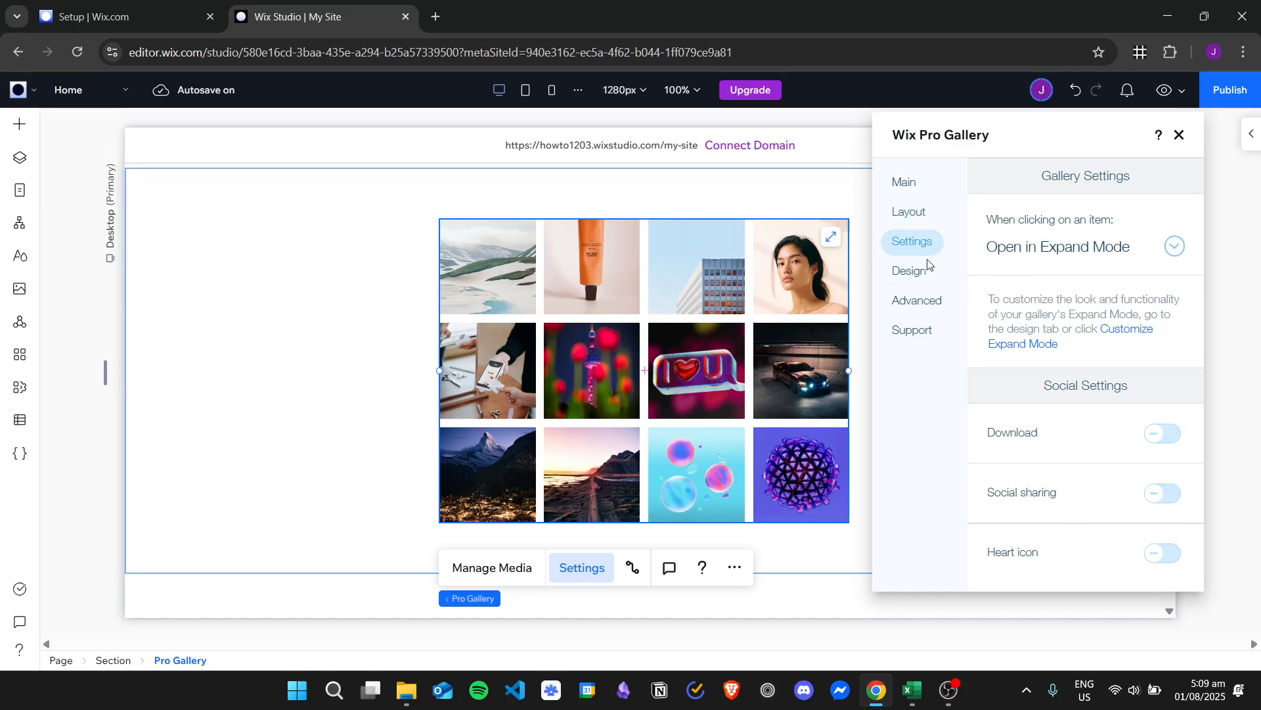
{"action": "left_click", "coordinate": [911, 272]}
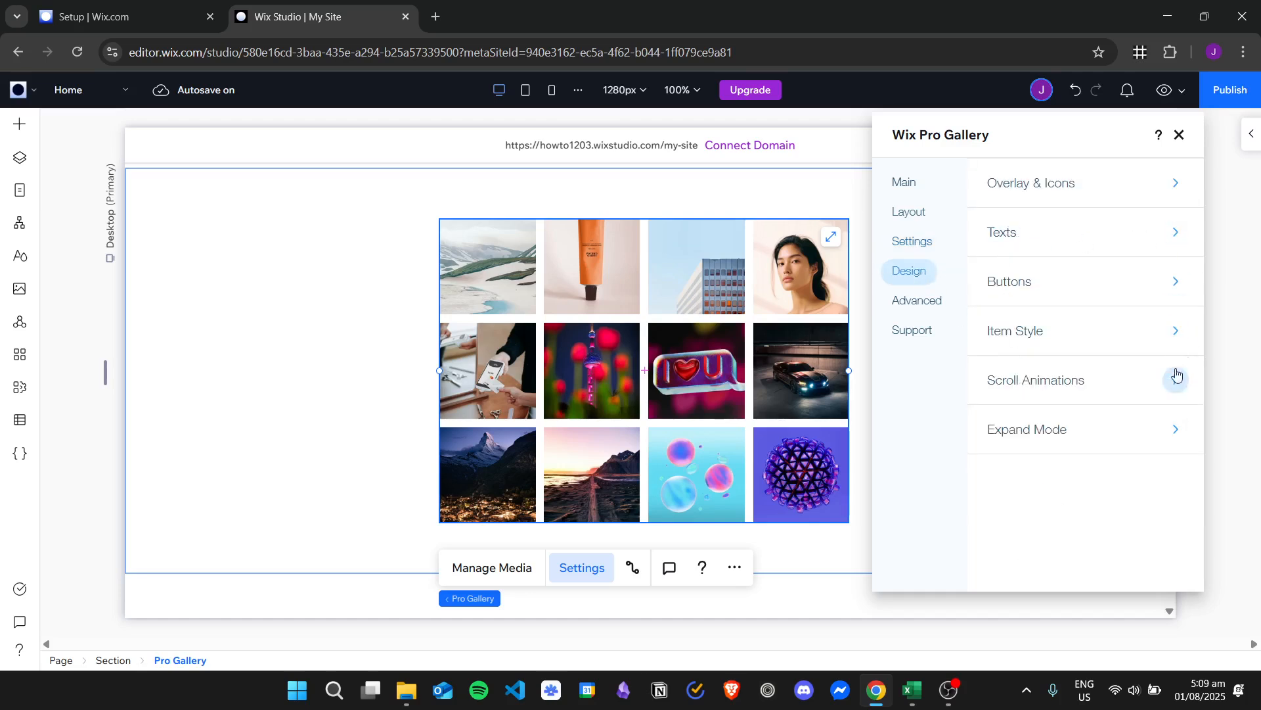
{"action": "left_click", "coordinate": [1139, 202]}
{"action": "left_click", "coordinate": [1008, 180]}
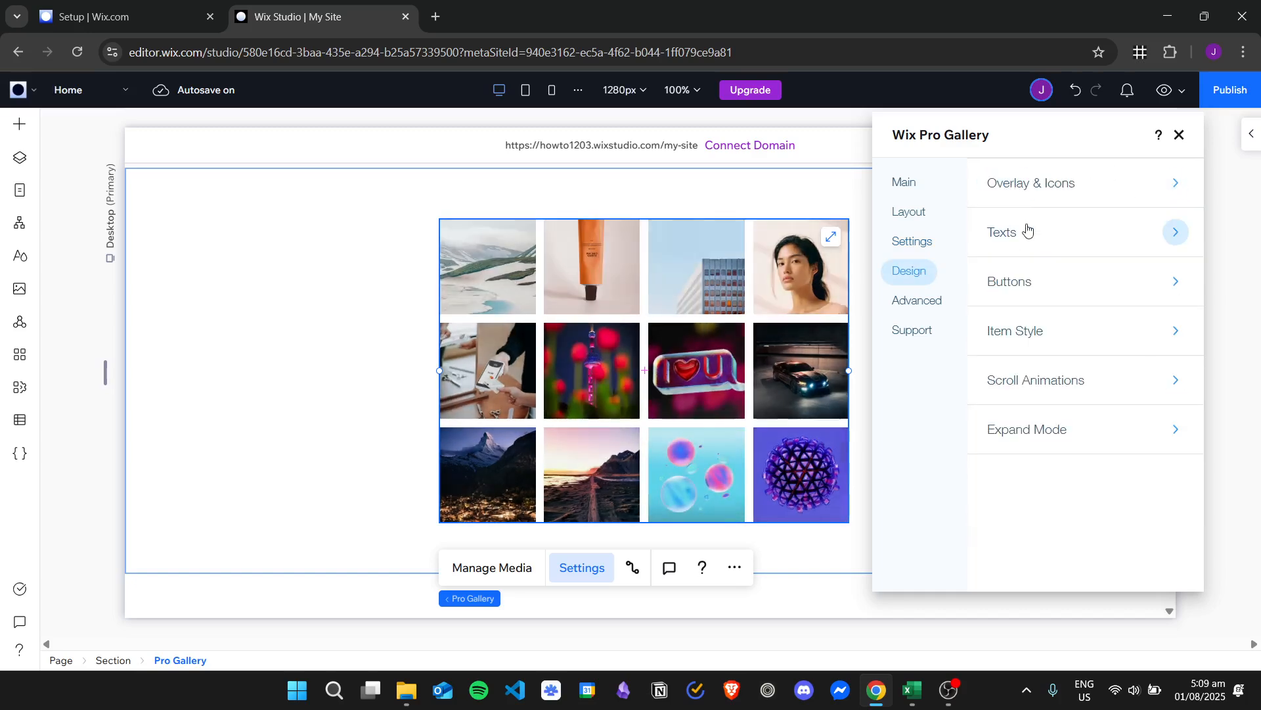
{"action": "left_click", "coordinate": [1095, 234]}
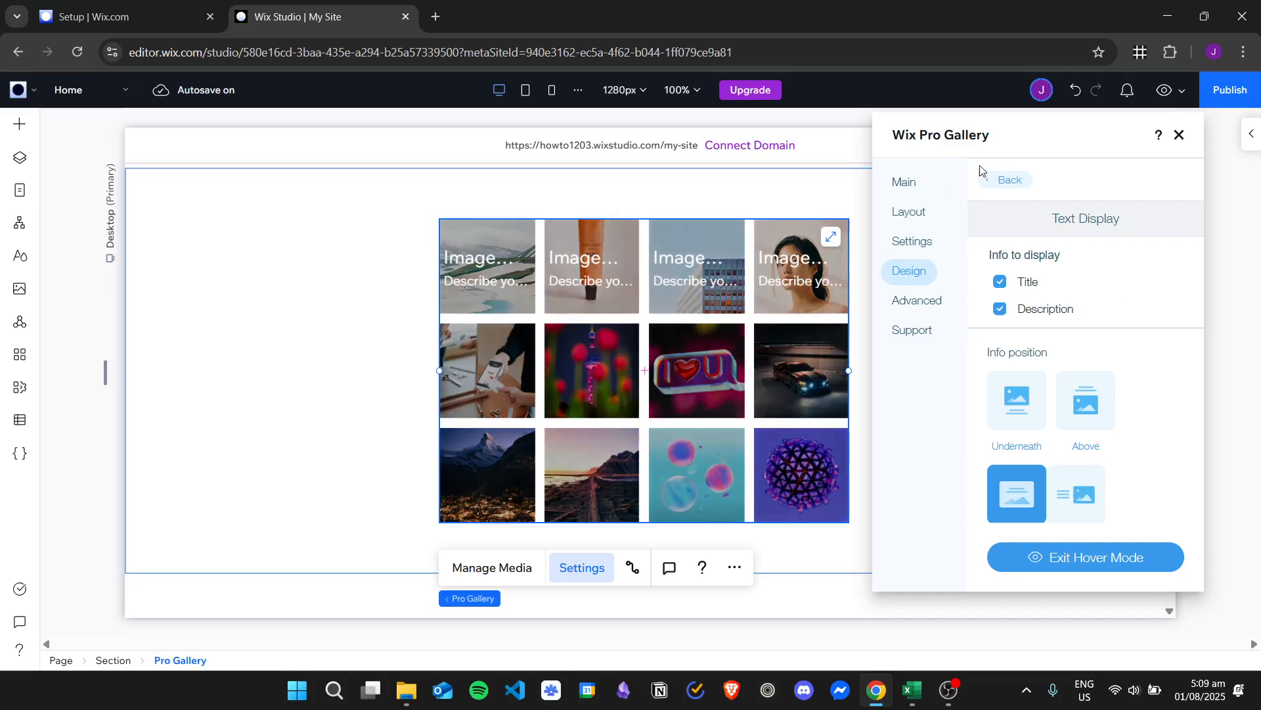
{"action": "left_click", "coordinate": [1009, 181]}
{"action": "left_click", "coordinate": [1073, 279]}
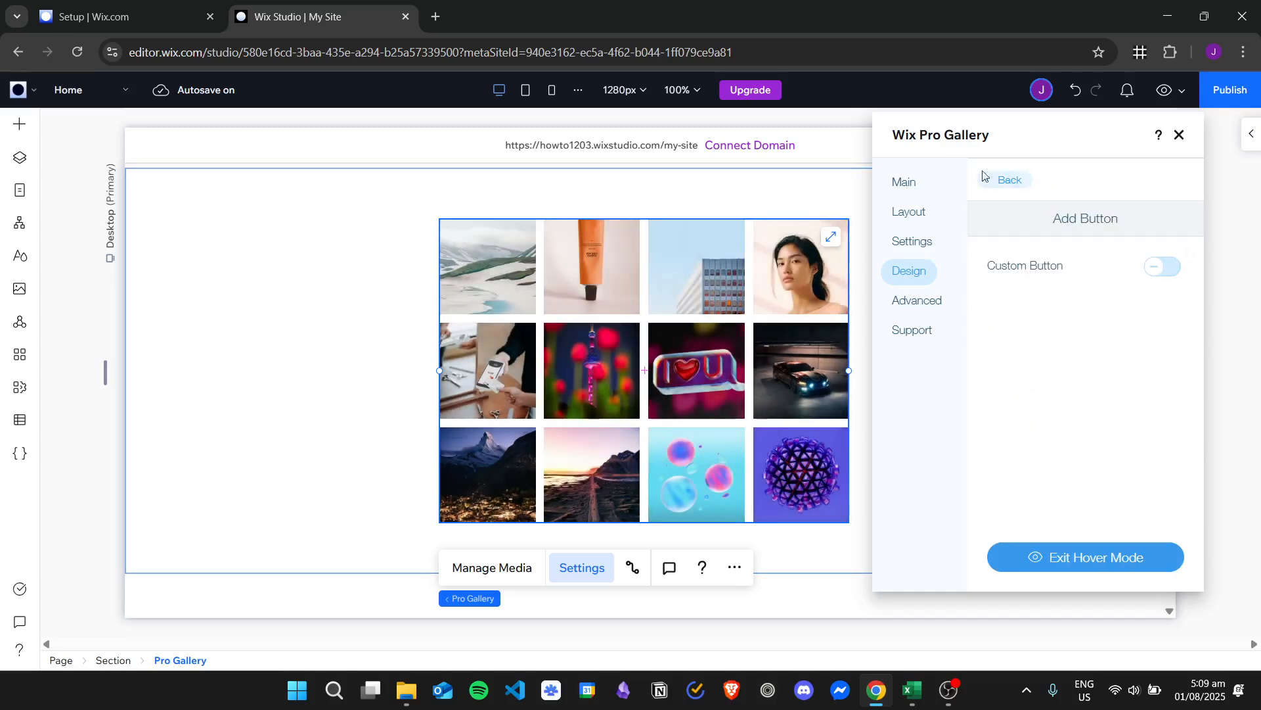
{"action": "left_click", "coordinate": [1002, 179]}
{"action": "left_click", "coordinate": [1042, 328]}
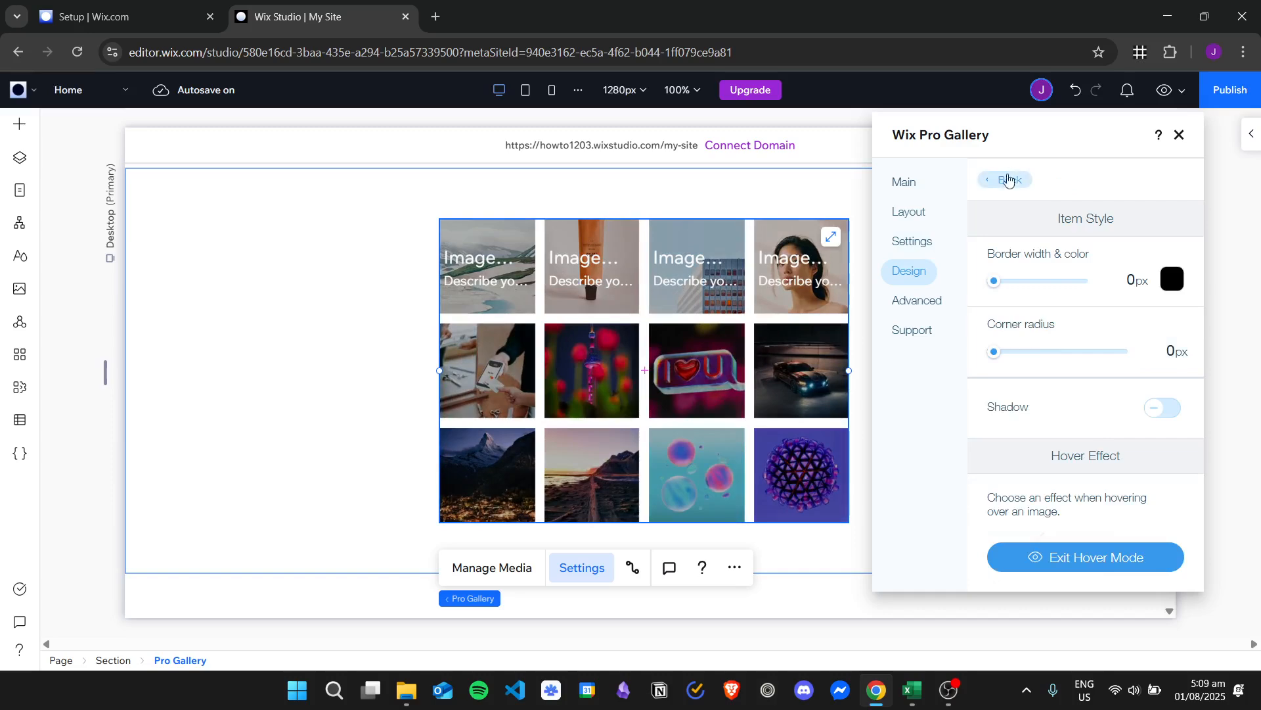
{"action": "left_click", "coordinate": [1009, 181]}
{"action": "left_click", "coordinate": [1115, 380]}
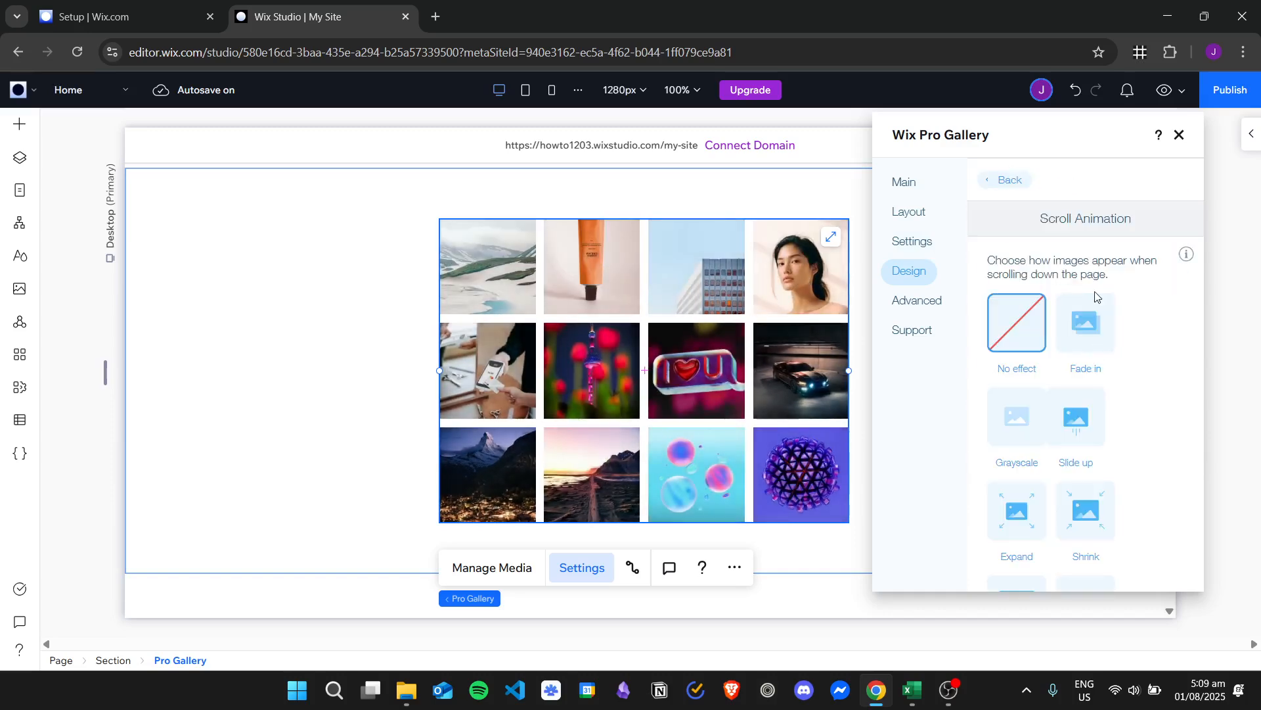
{"action": "scroll", "coordinate": [1096, 354], "scroll_direction": "down", "scroll_amount": 2}
{"action": "scroll", "coordinate": [1025, 174], "scroll_direction": "up", "scroll_amount": 2}
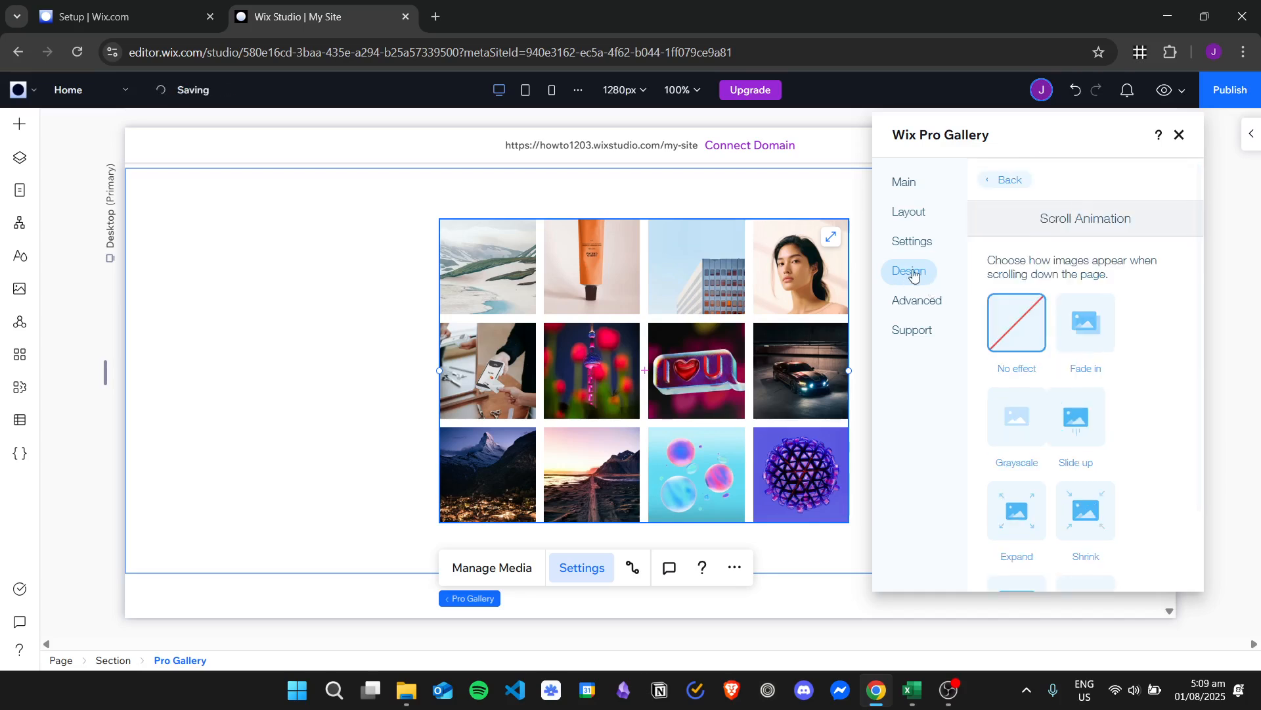
Step: Examine the gallery's Expand Mode design option and its advanced video, direction and image quality settings, and close the gallery settings
{"action": "left_click", "coordinate": [1008, 181]}
{"action": "left_click", "coordinate": [1040, 430]}
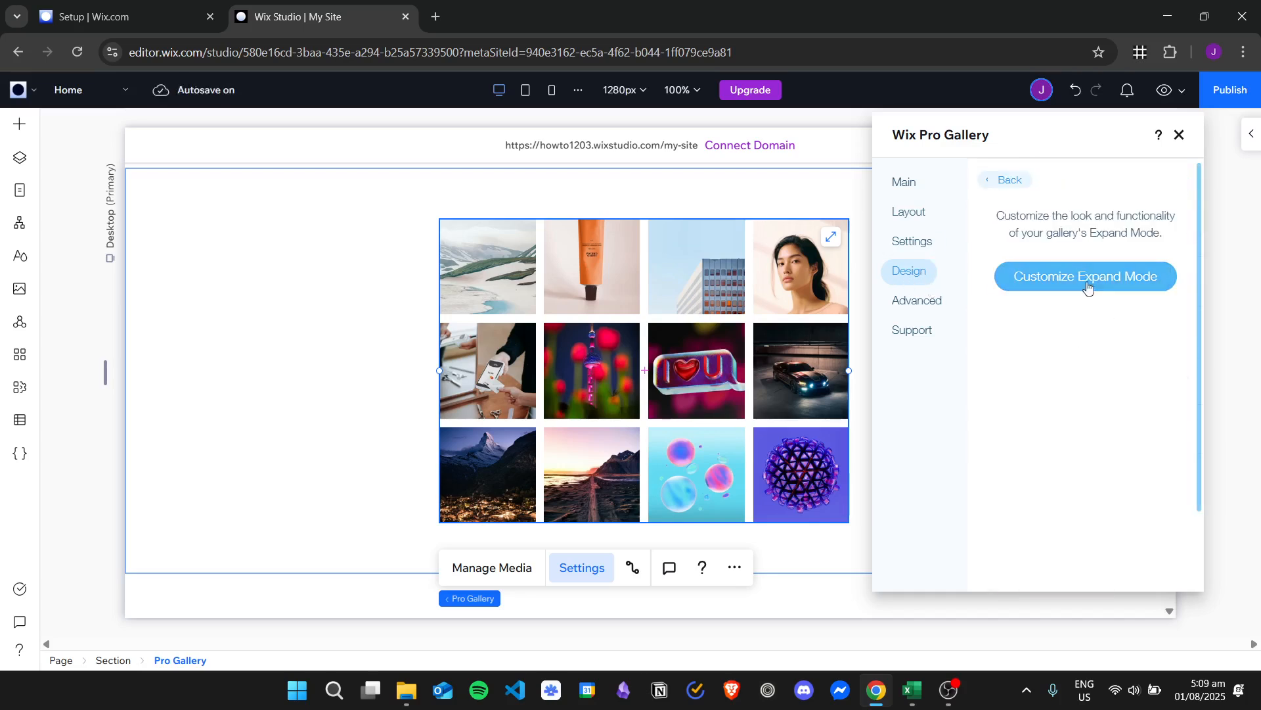
{"action": "left_click", "coordinate": [1022, 180]}
{"action": "left_click", "coordinate": [938, 302]}
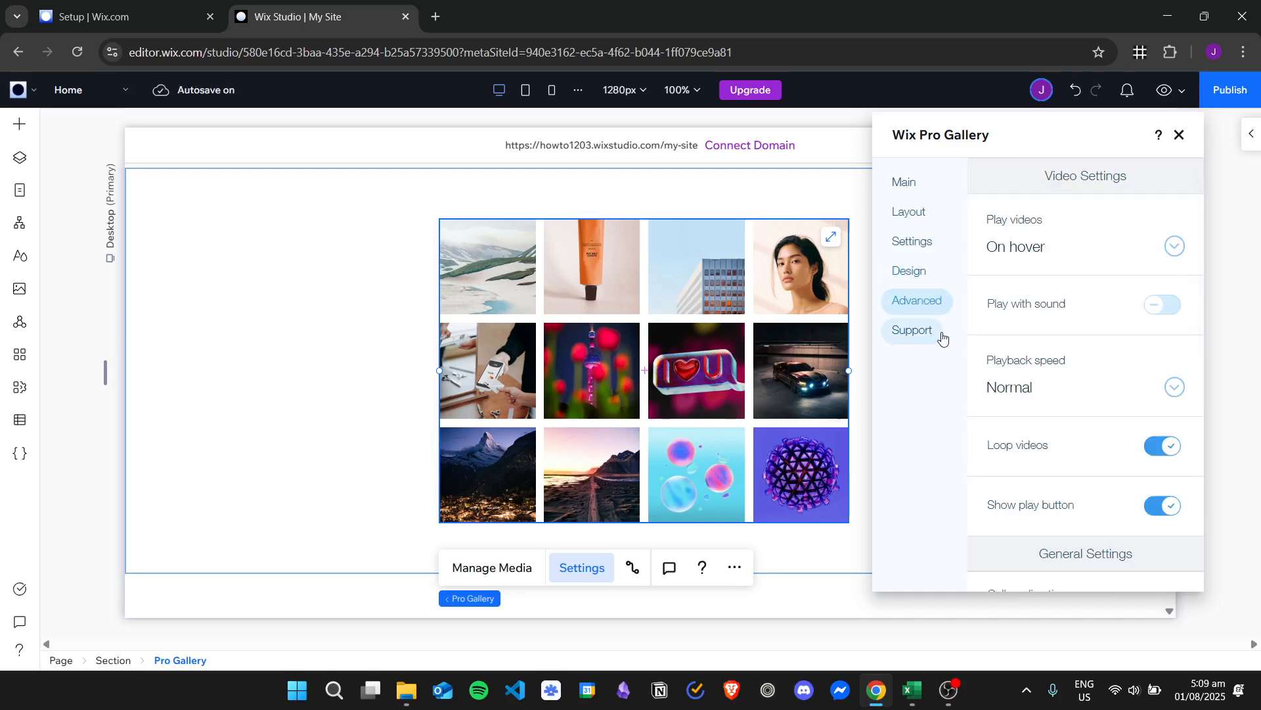
{"action": "scroll", "coordinate": [1054, 321], "scroll_direction": "down", "scroll_amount": 1}
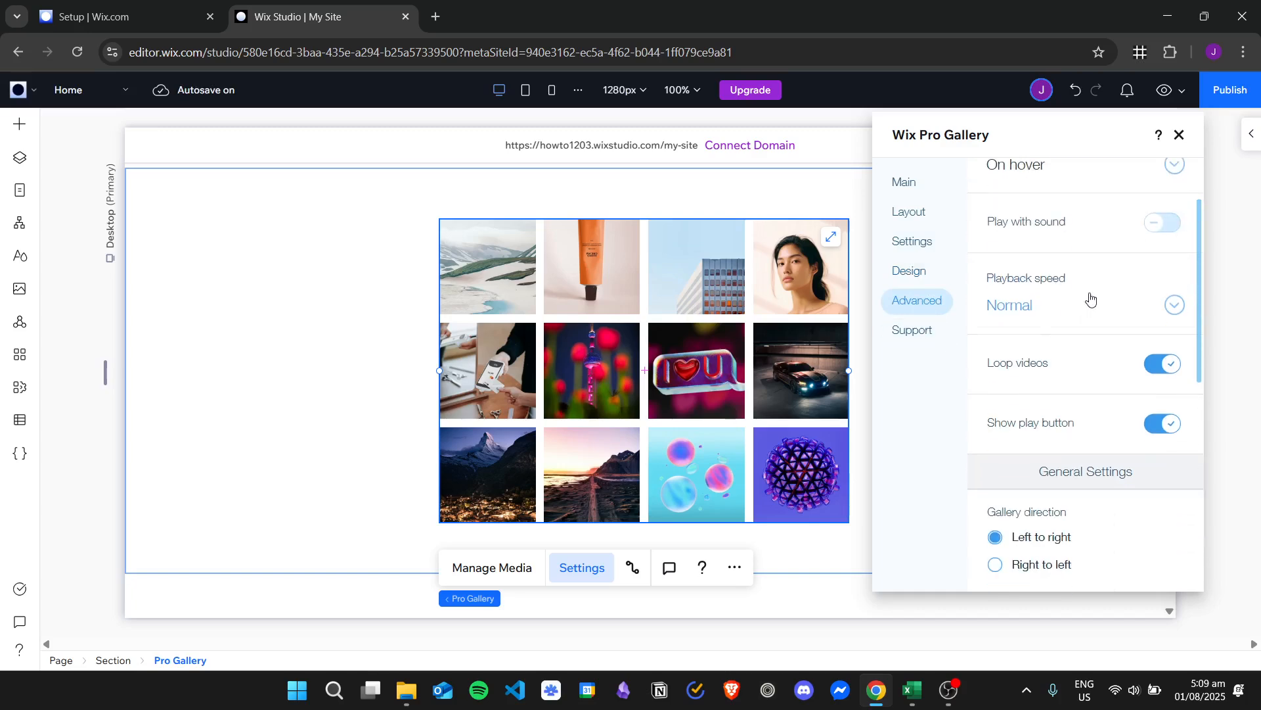
{"action": "scroll", "coordinate": [1091, 299], "scroll_direction": "down", "scroll_amount": 4}
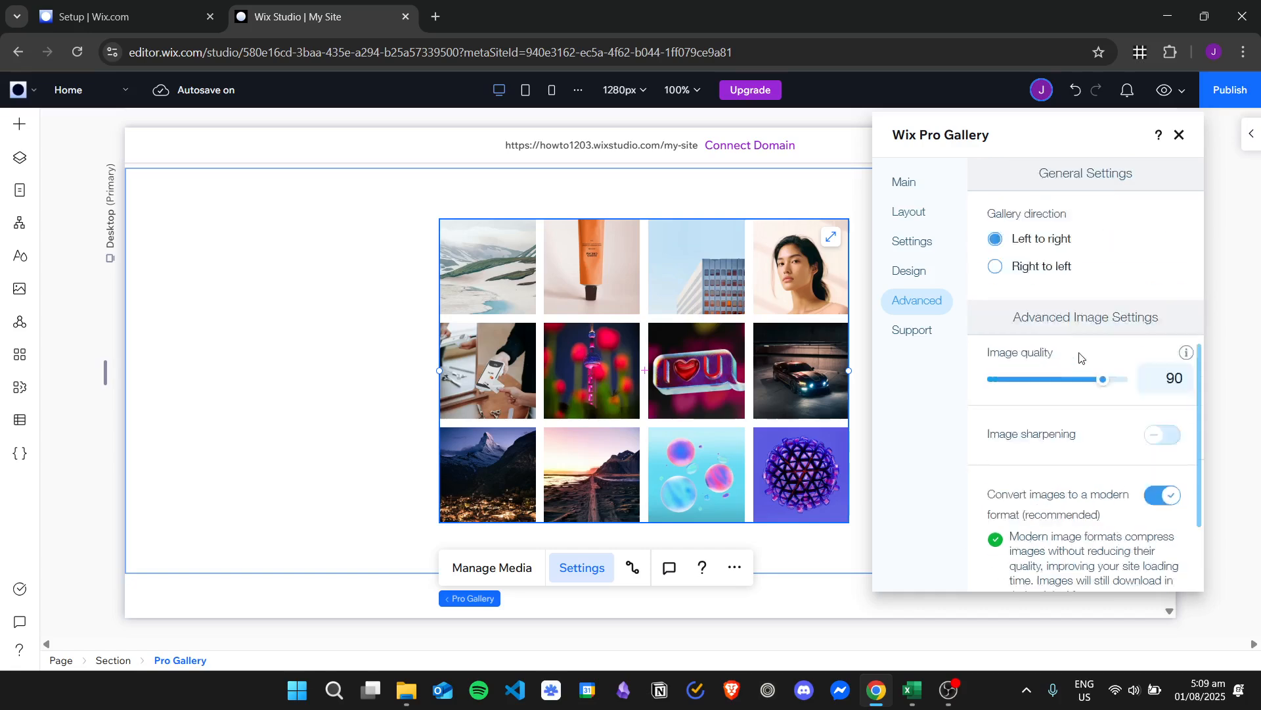
{"action": "scroll", "coordinate": [1084, 348], "scroll_direction": "up", "scroll_amount": 5}
{"action": "left_click", "coordinate": [1180, 135]}
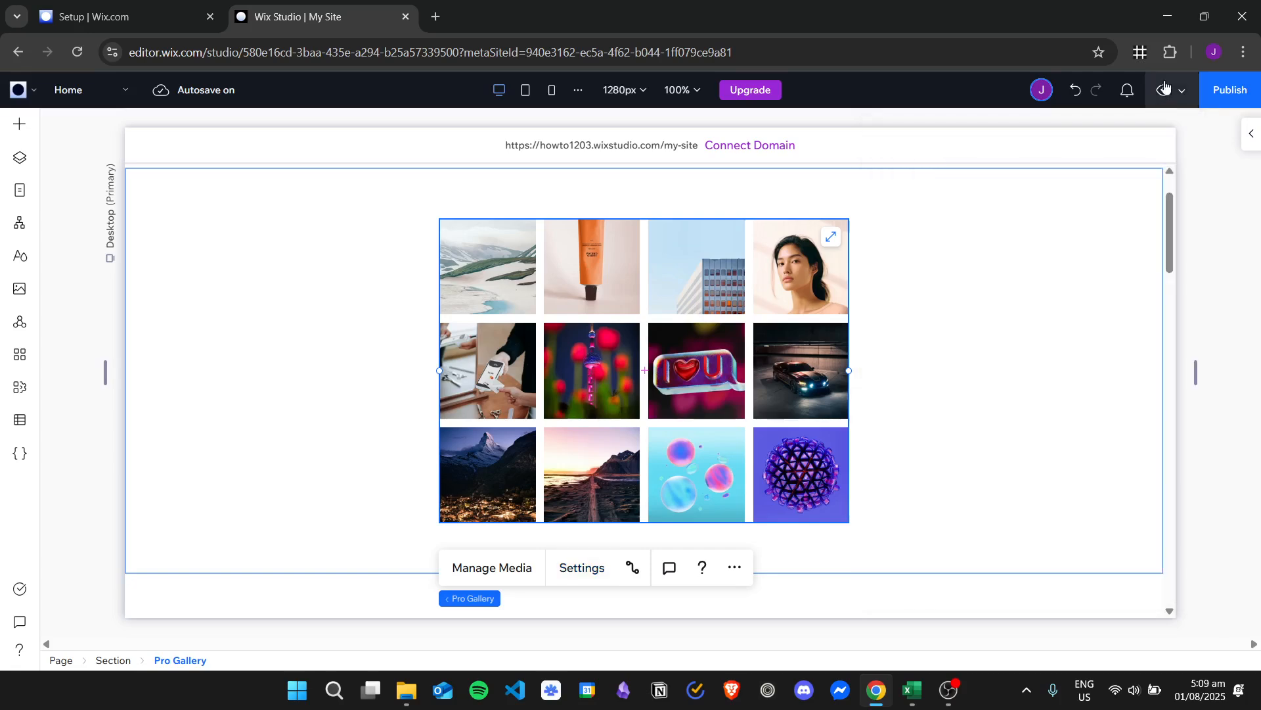
Step: Preview the site in desktop view and look over the finished gallery on the Home page
{"action": "left_click", "coordinate": [1165, 98]}
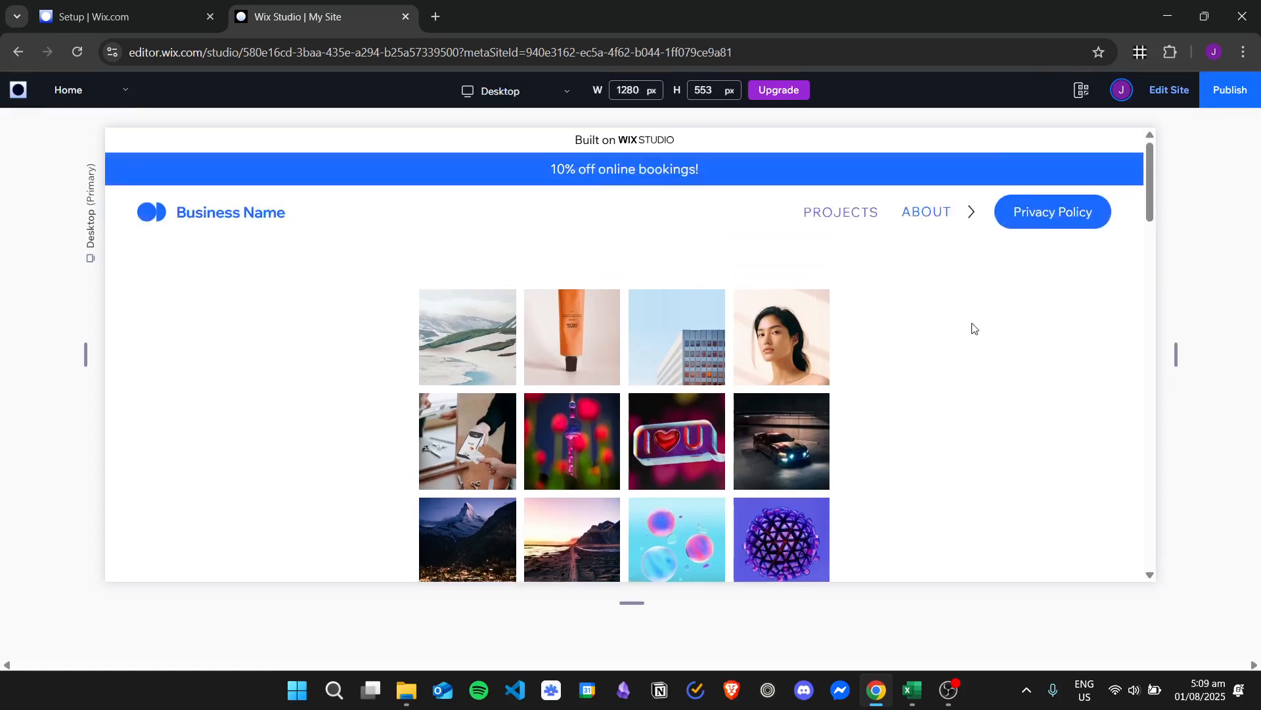
{"action": "scroll", "coordinate": [466, 356], "scroll_direction": "down", "scroll_amount": 2}
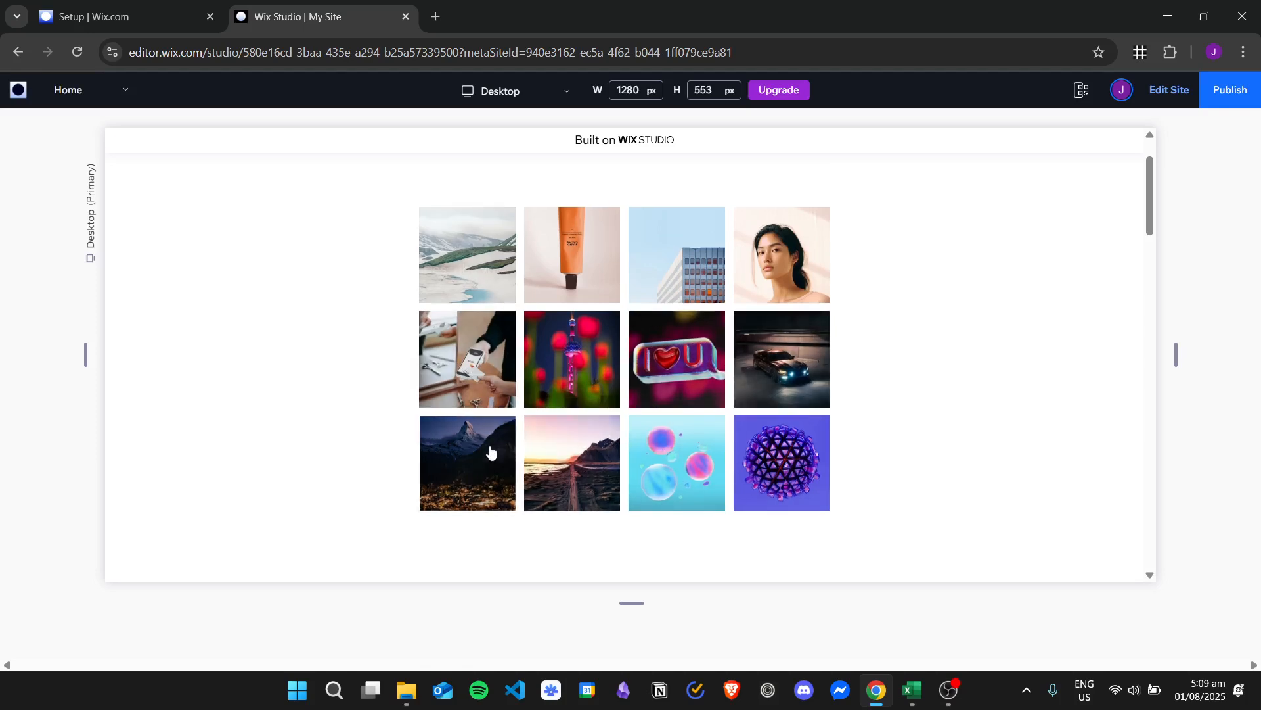
{"action": "scroll", "coordinate": [1037, 381], "scroll_direction": "up", "scroll_amount": 2}
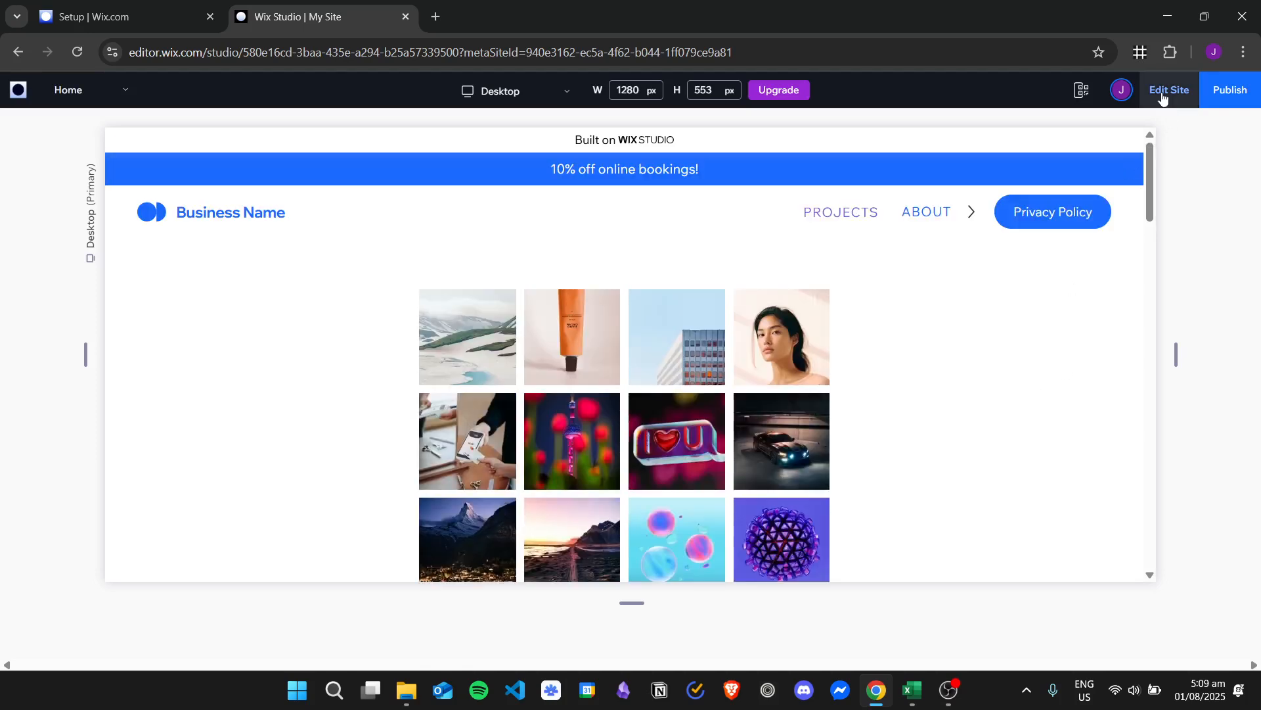